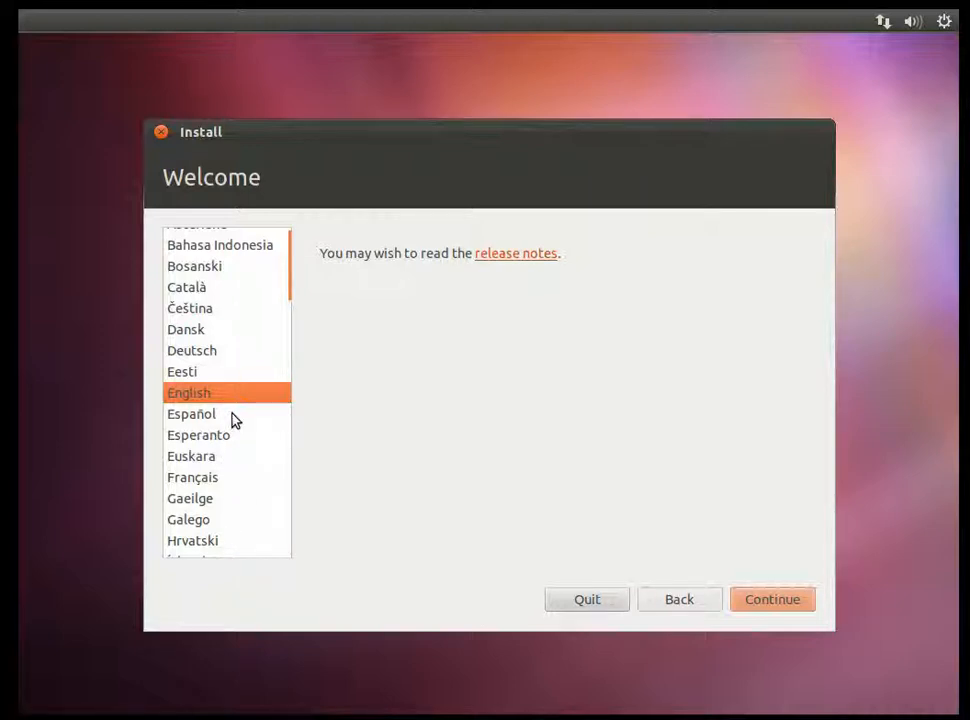
Choose English as the installer language and continue to the preparation page.
key("Down")
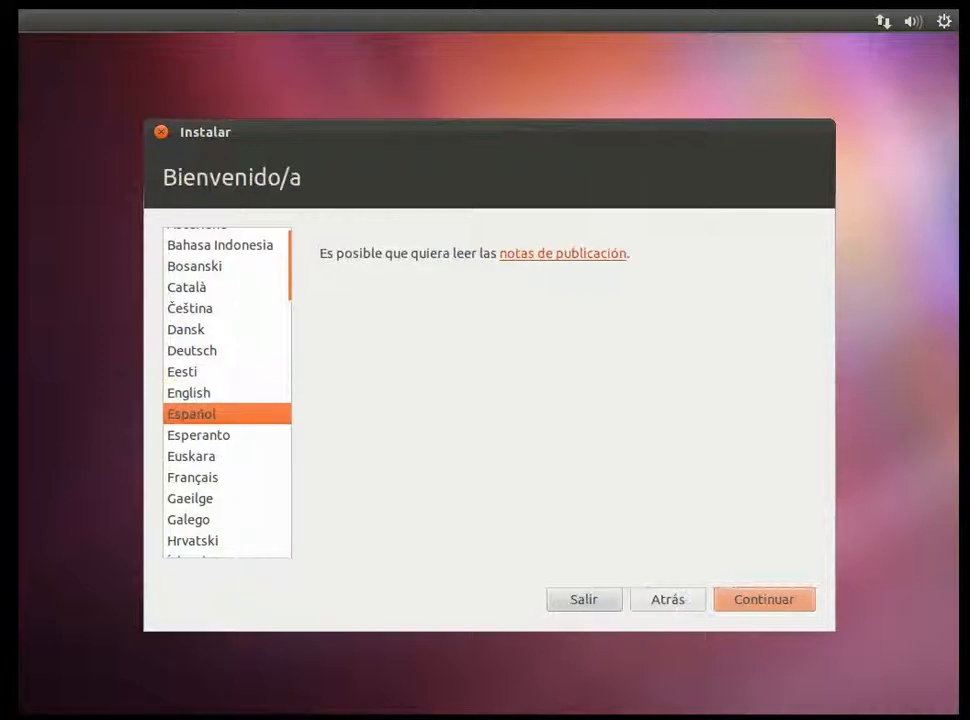
key("Up")
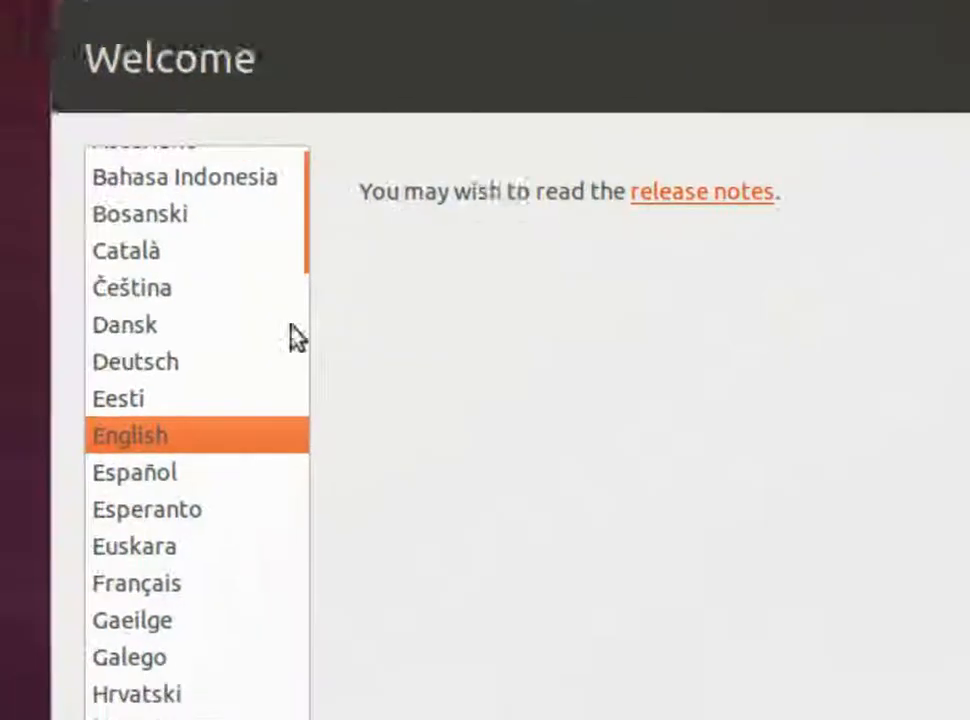
key("Down")
key("Down")
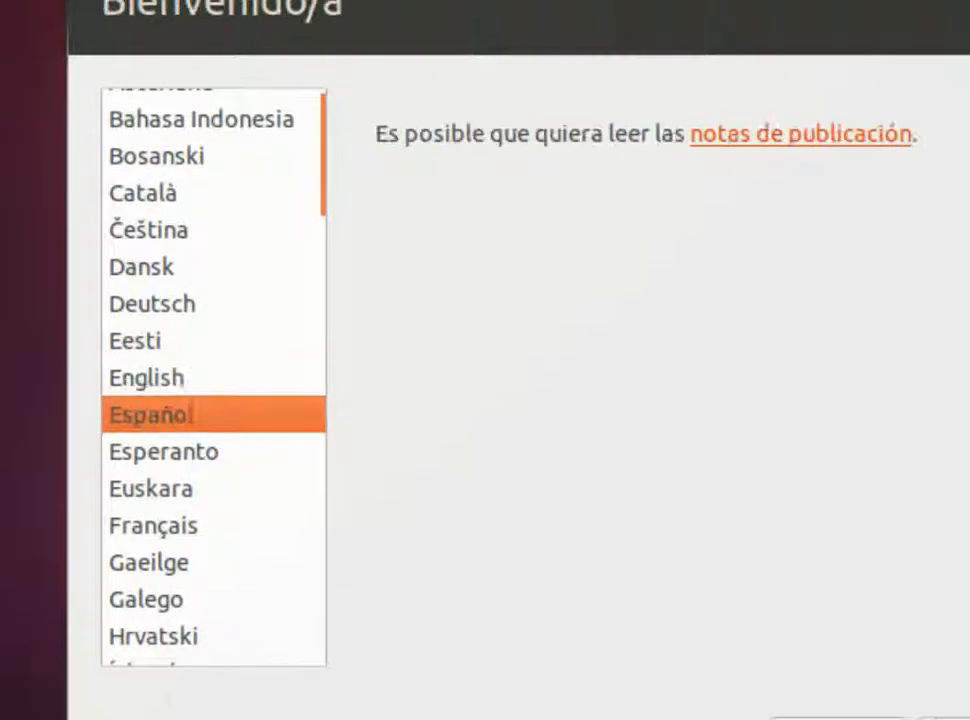
key("Up")
key("Up")
key("Up")
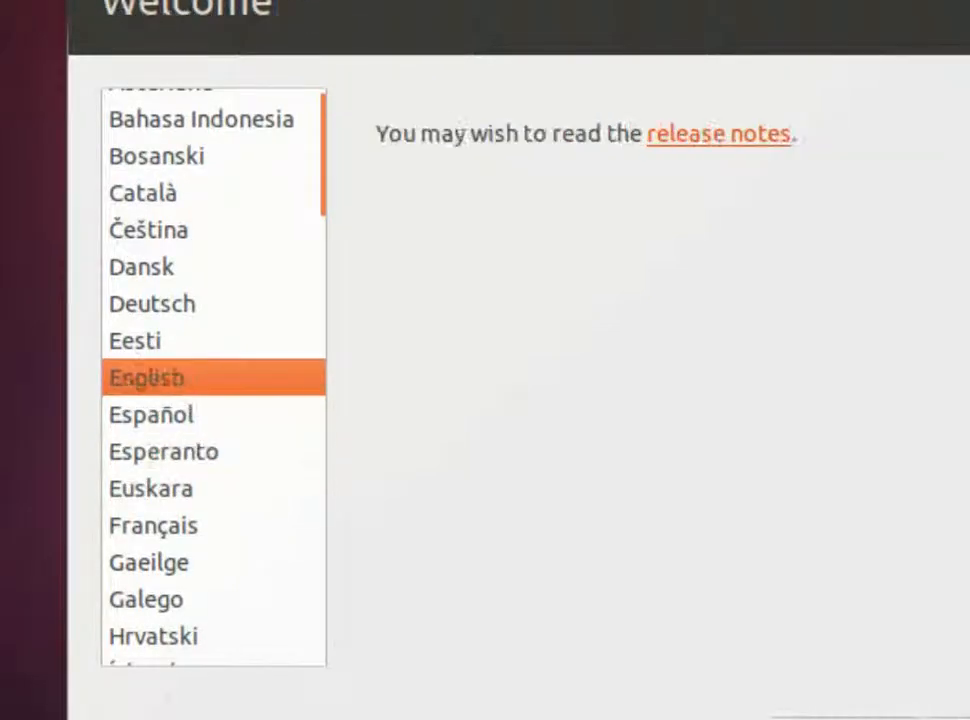
key("Down")
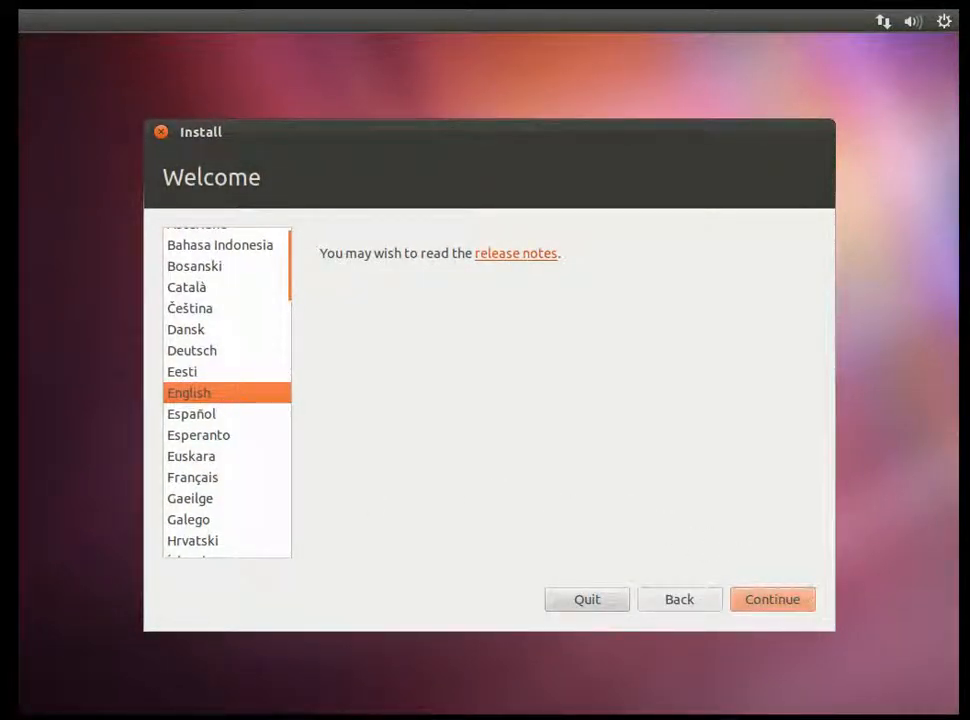
left_click(772, 599)
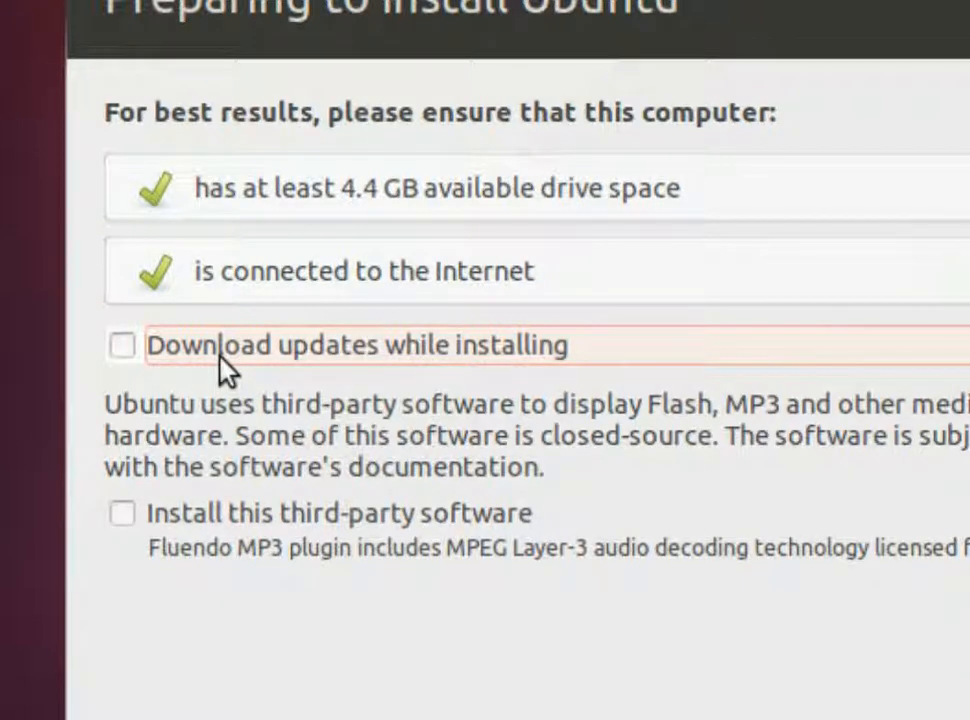
Enable installation of the third-party software, keep downloading updates while installing turned off, and continue to the installation type.
left_click(220, 354)
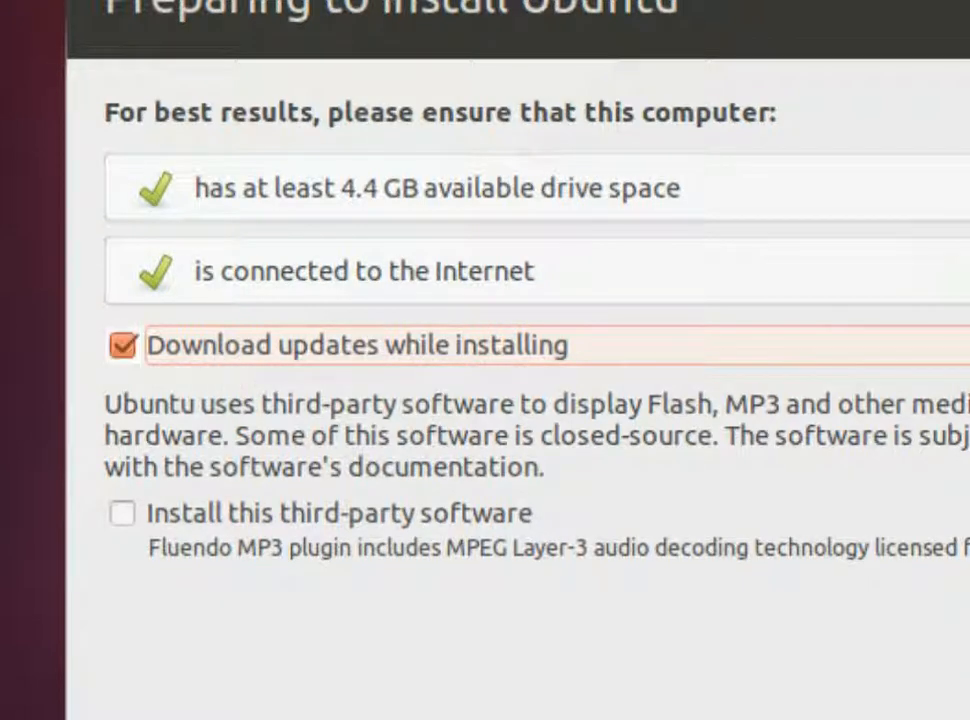
key("space")
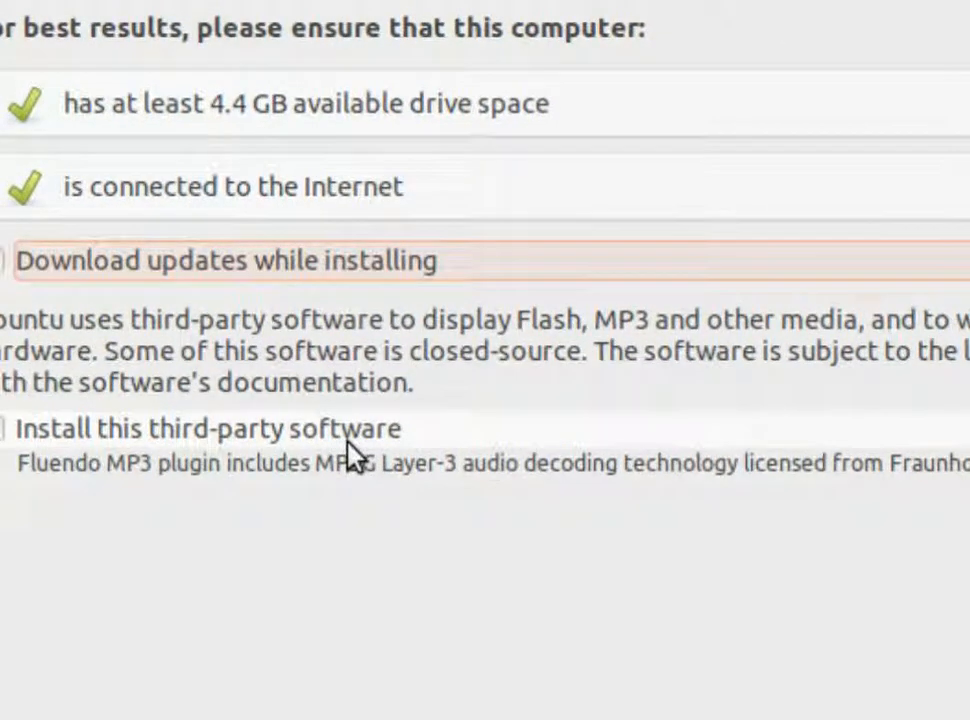
key("Tab")
key("space")
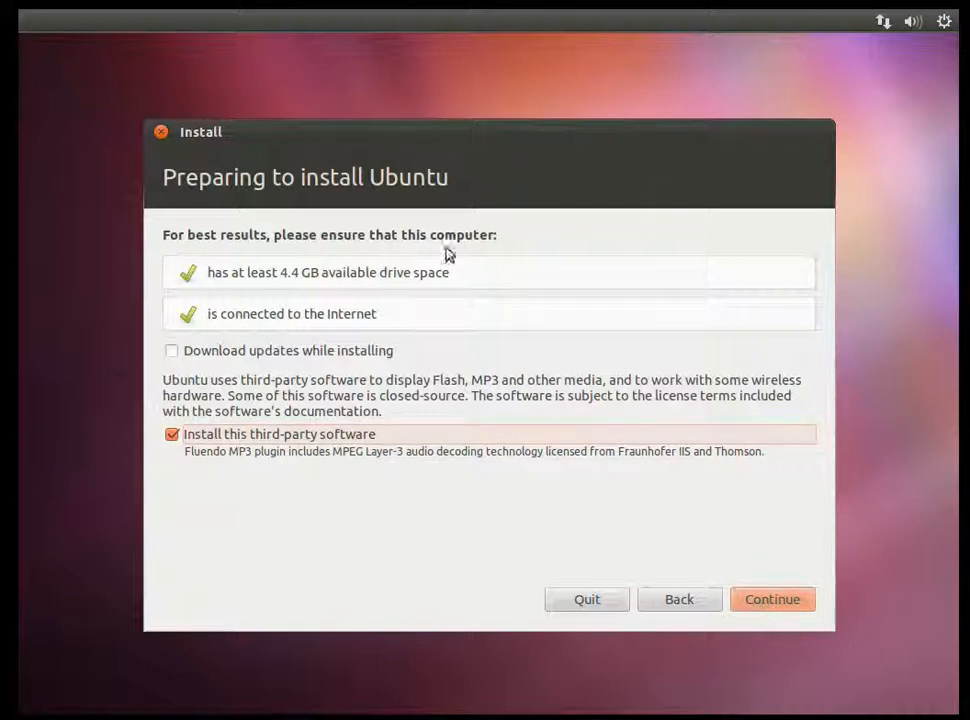
left_click(778, 603)
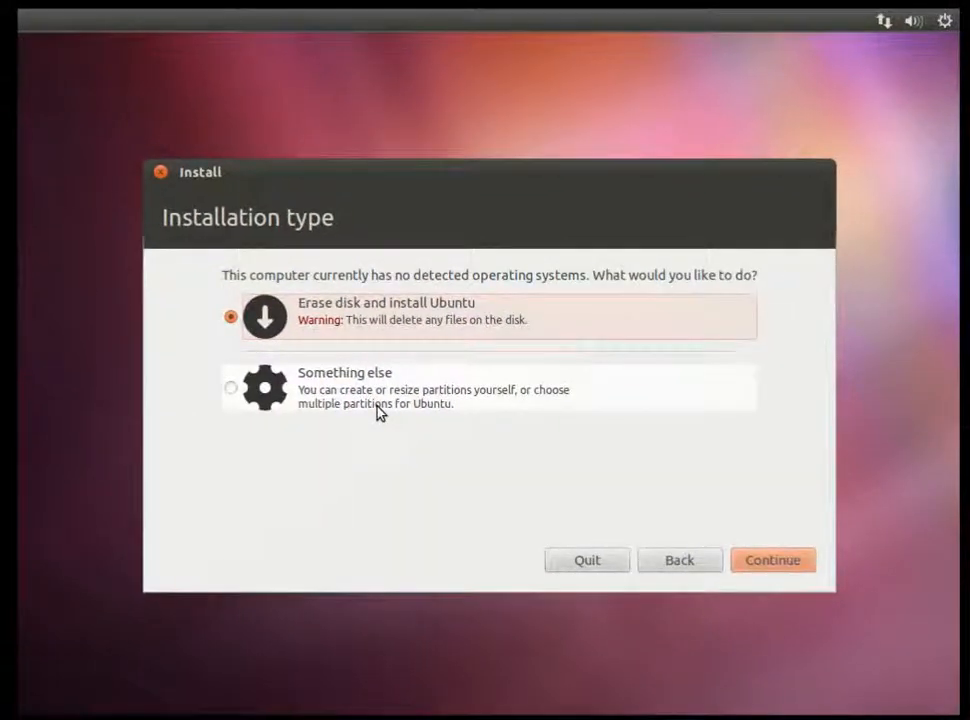
Choose the Something else installation type and create a new empty partition table on /dev/sda.
left_click(233, 390)
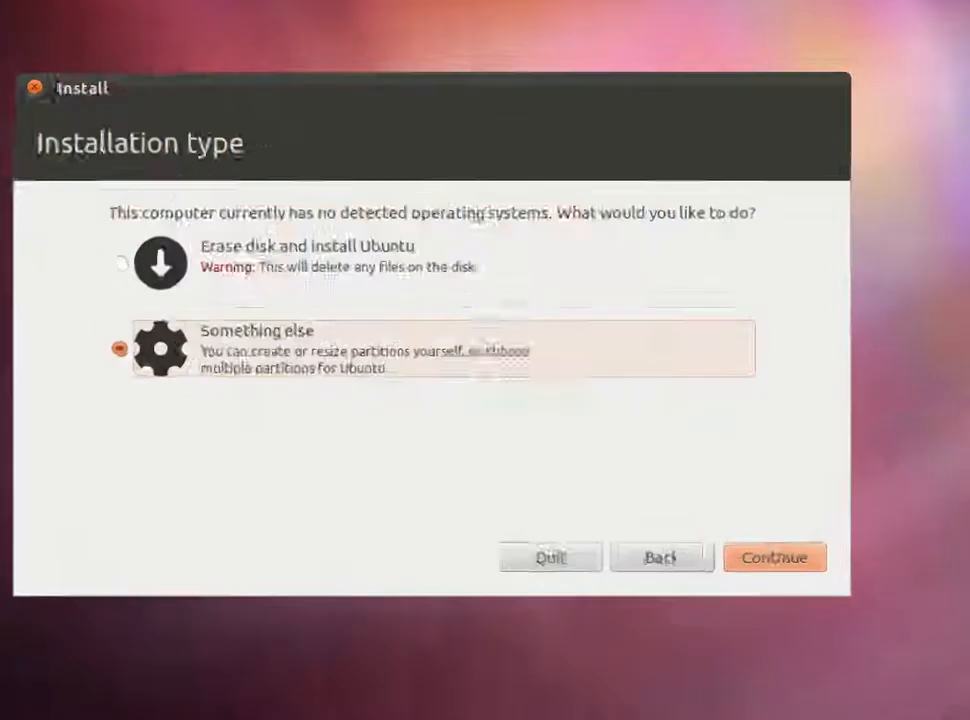
left_click(764, 561)
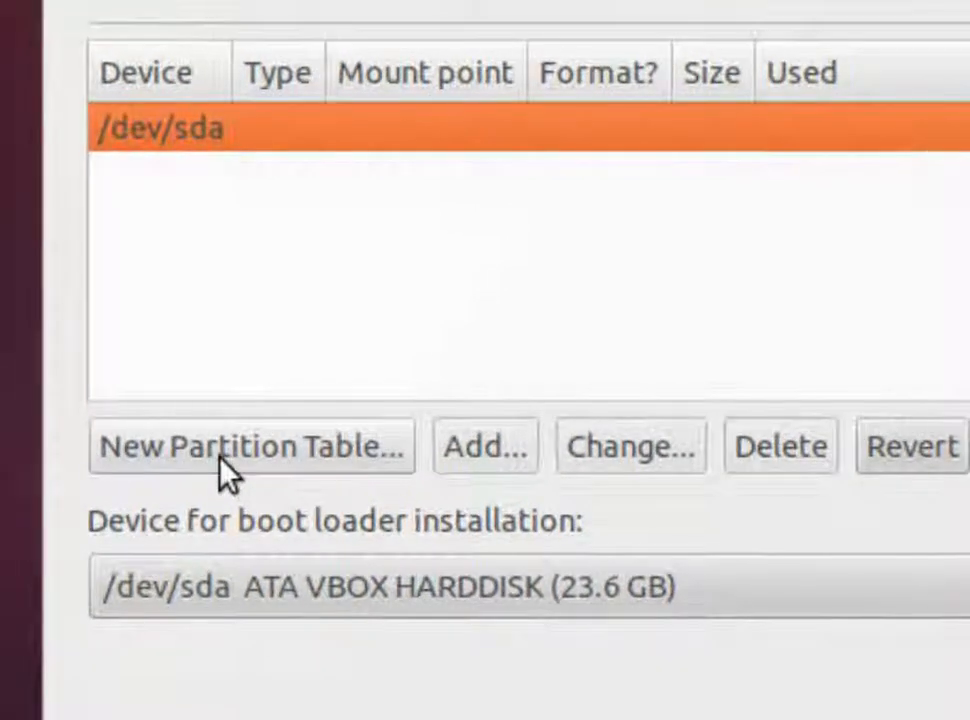
left_click(173, 452)
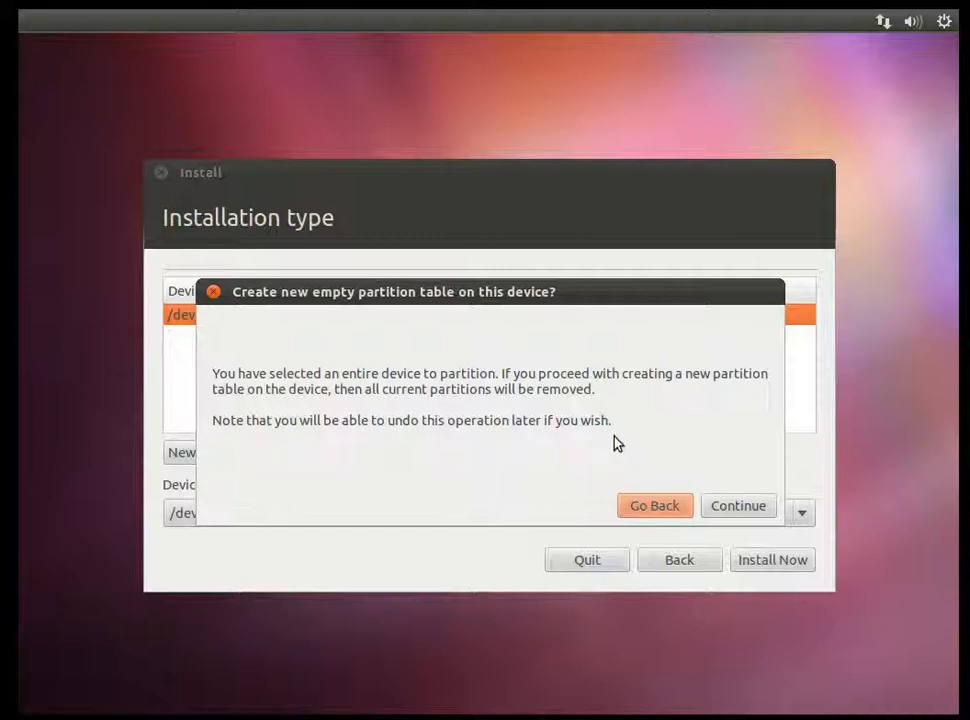
left_click(738, 510)
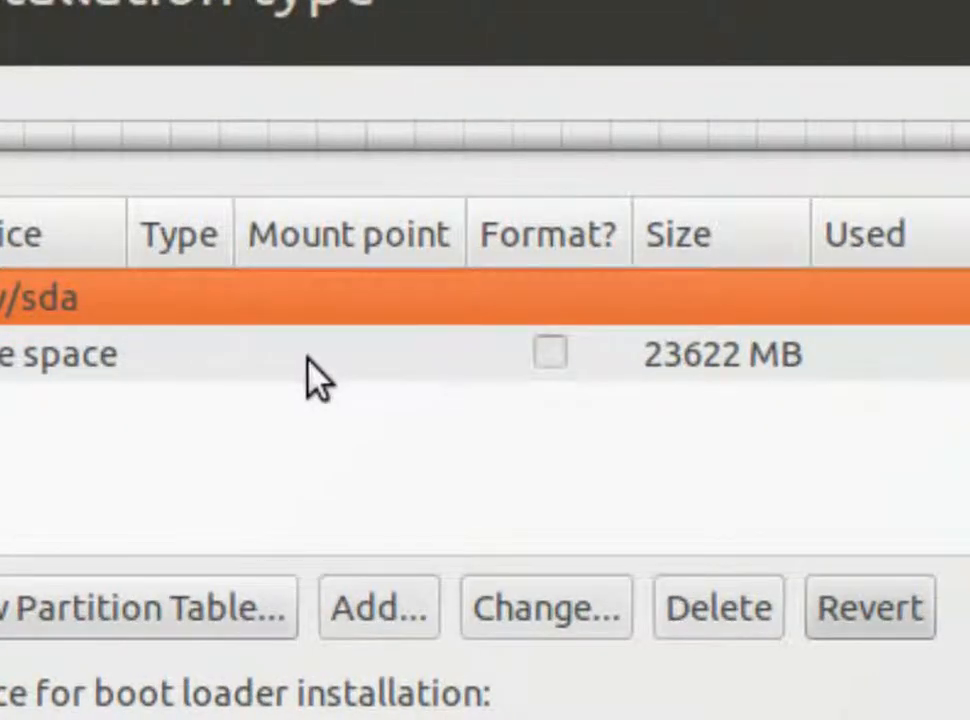
Add a primary 10000 MB partition at the beginning of the free space, used as Ext4 journaling file system without a mount point.
left_click(310, 360)
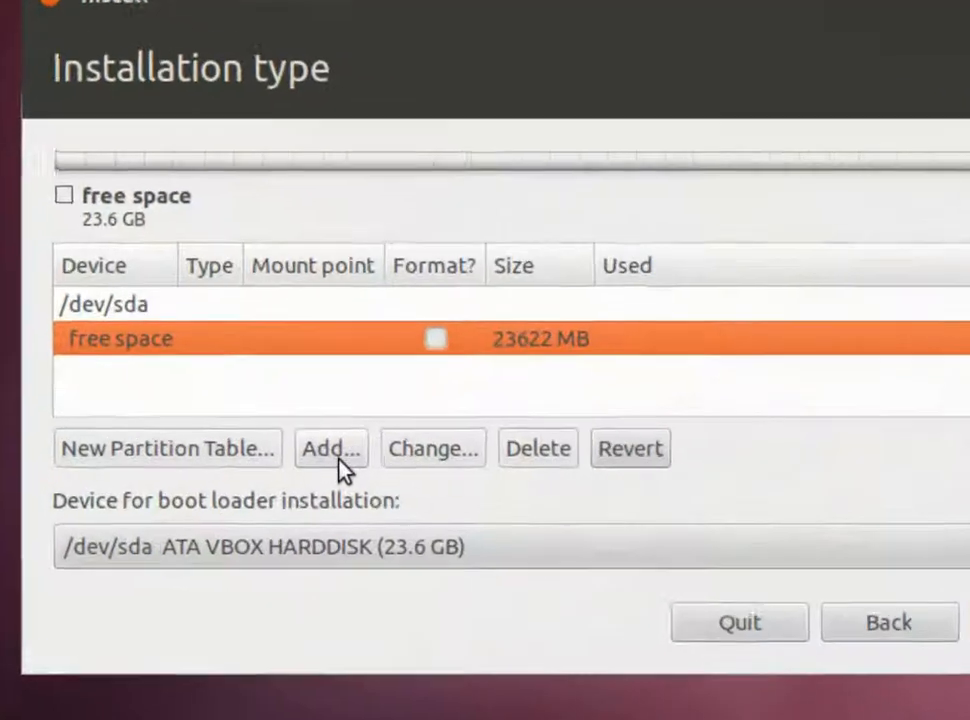
left_click(340, 453)
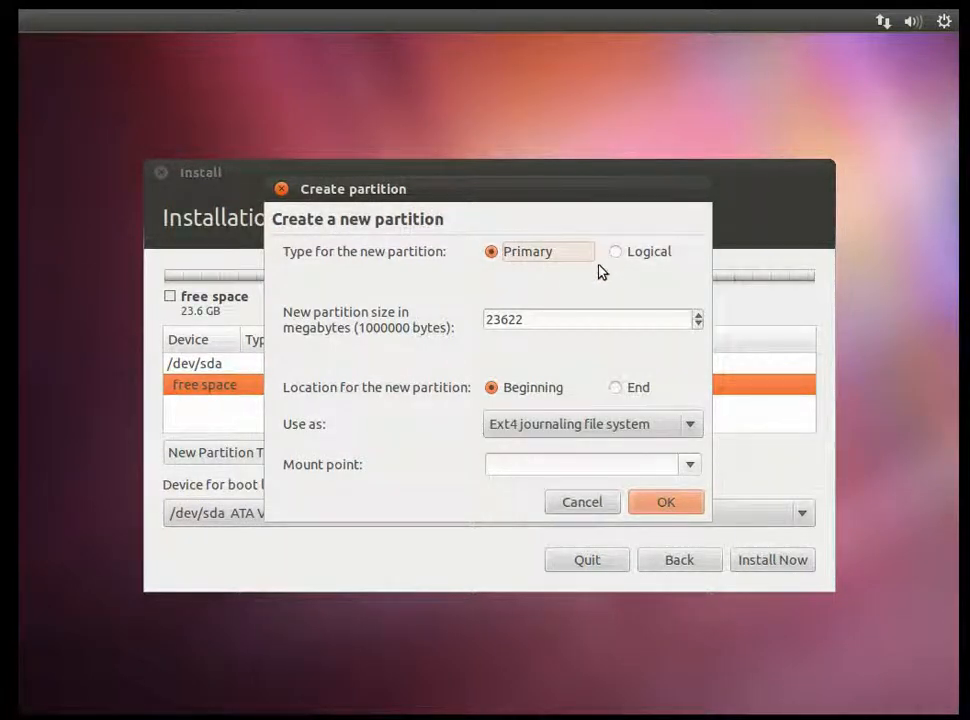
double_click(491, 320)
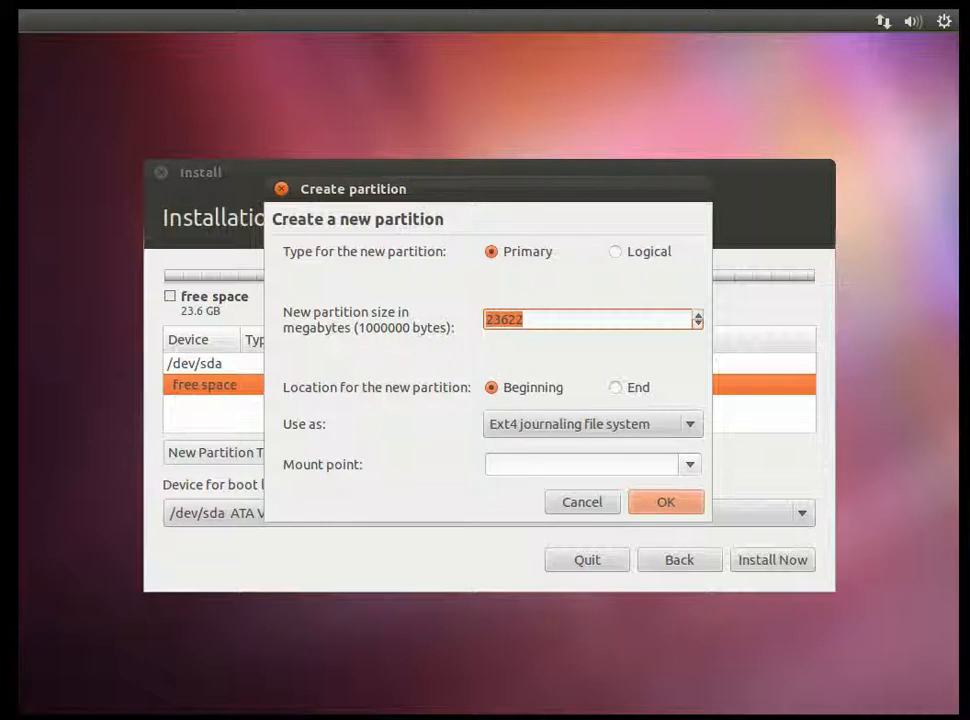
type("10000")
double_click(494, 319)
left_click(567, 432)
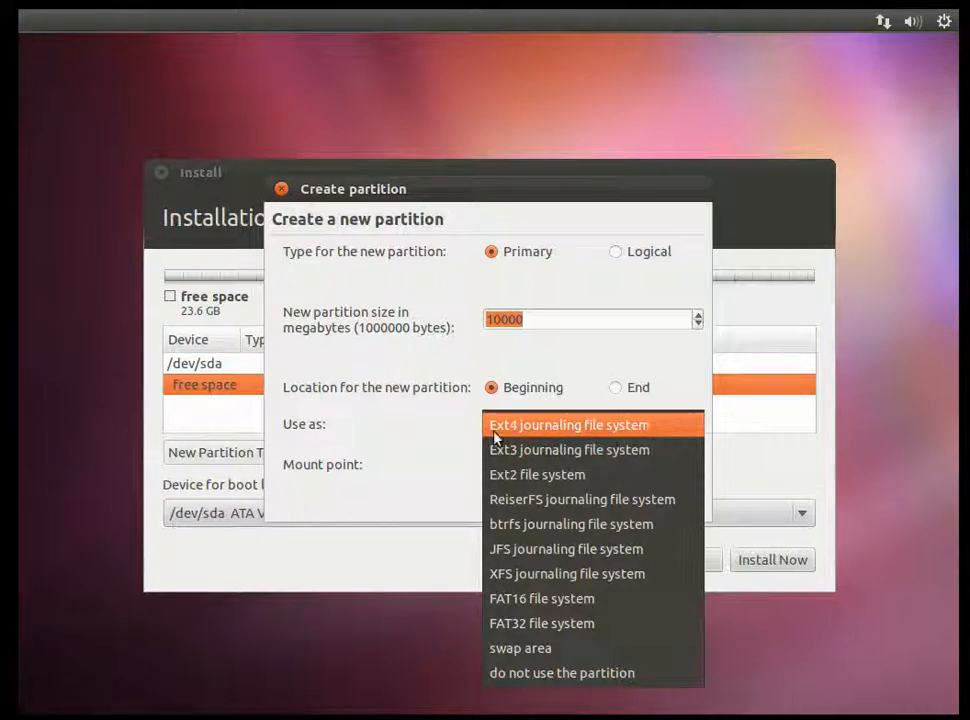
left_click(588, 433)
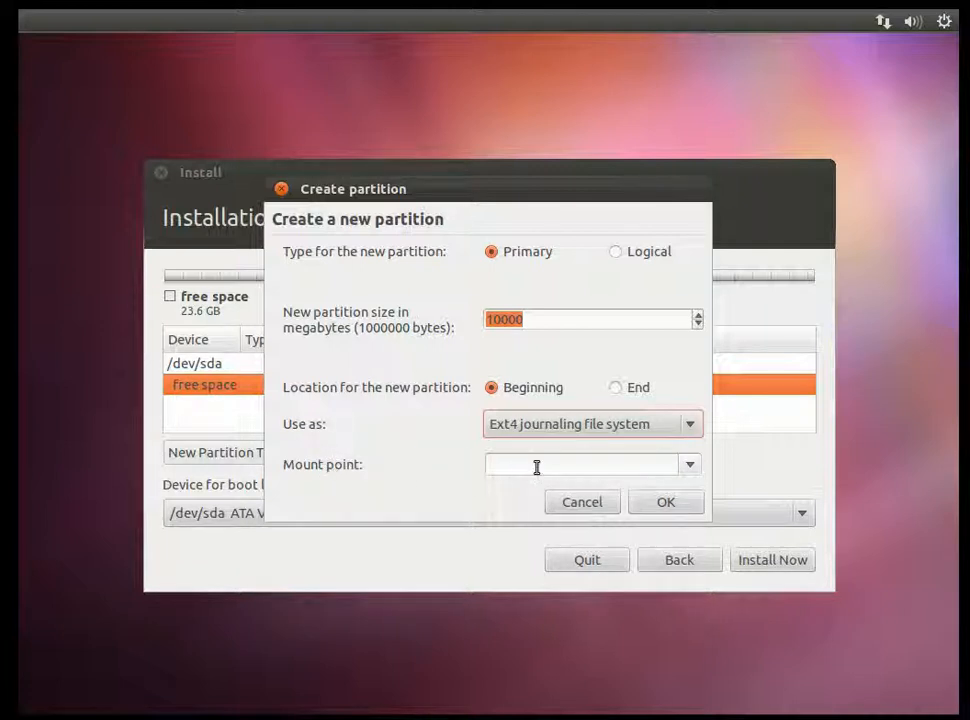
left_click(665, 503)
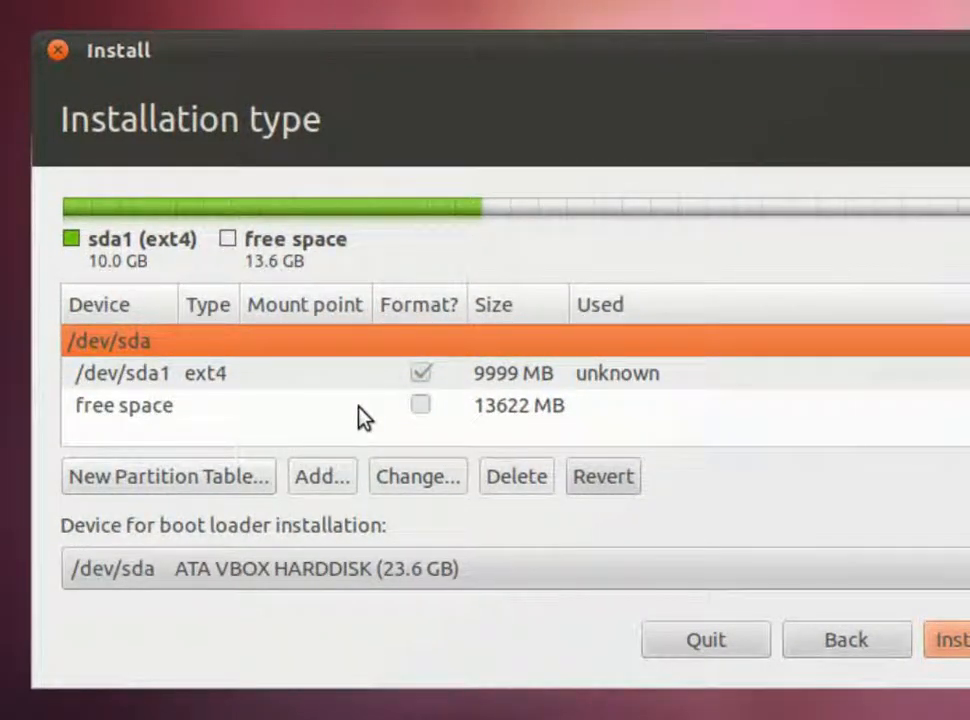
Add a second primary Ext4 partition of 10000 MB at the beginning of the remaining free space, without a mount point.
left_click(359, 408)
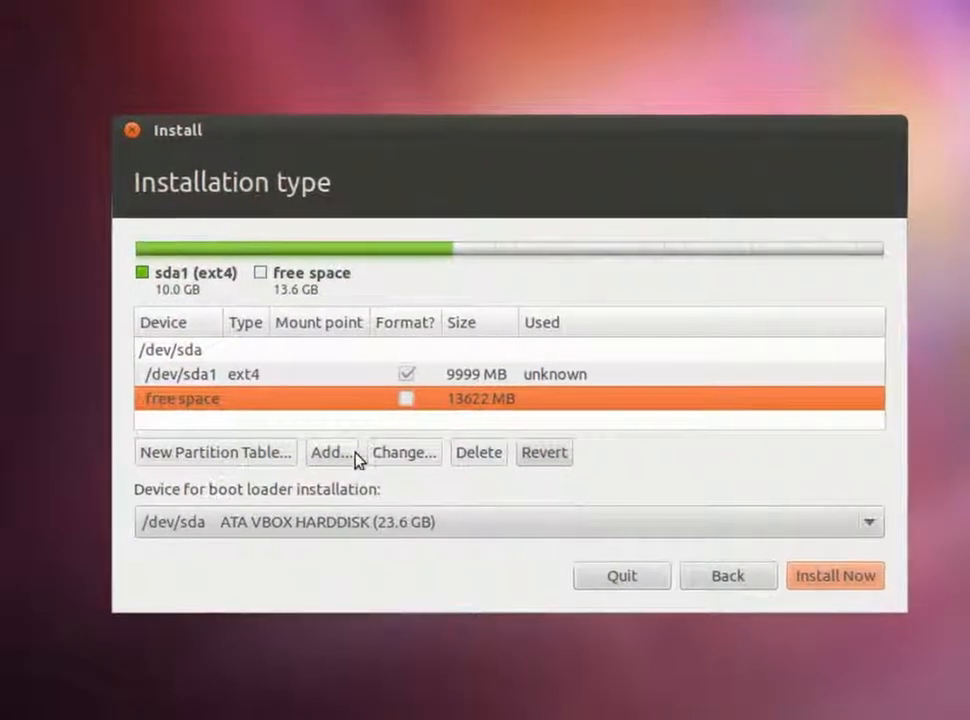
left_click(330, 457)
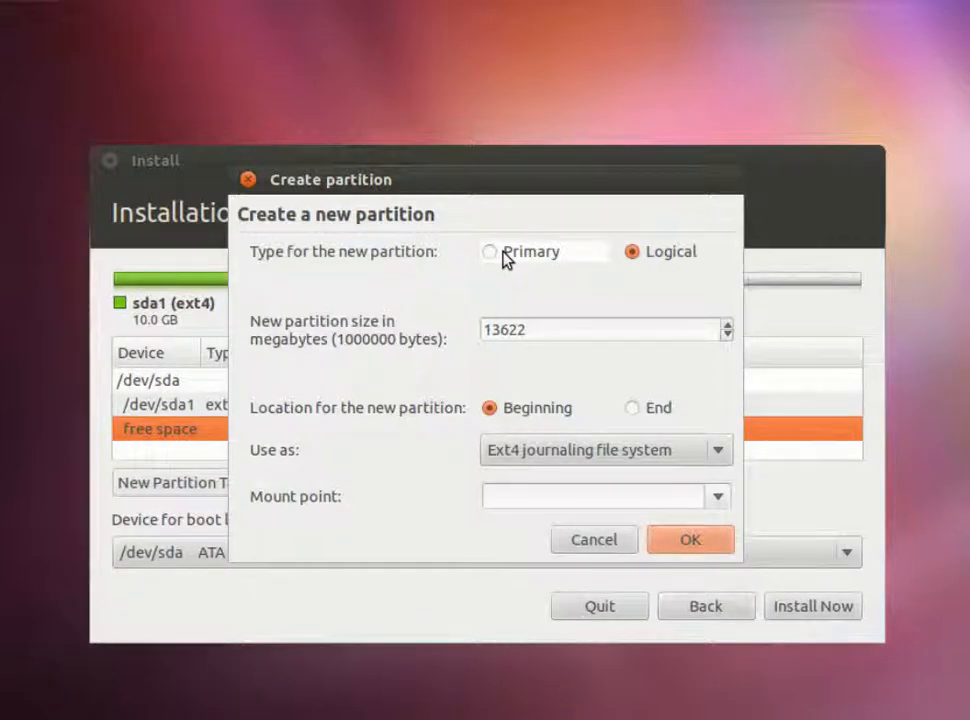
left_click(505, 260)
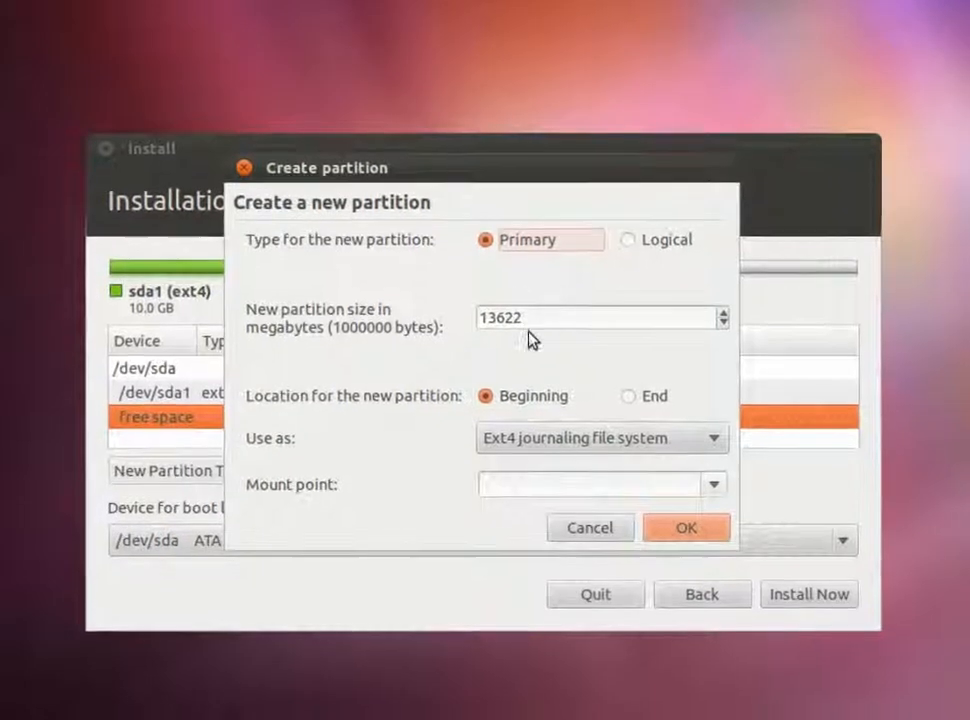
double_click(536, 320)
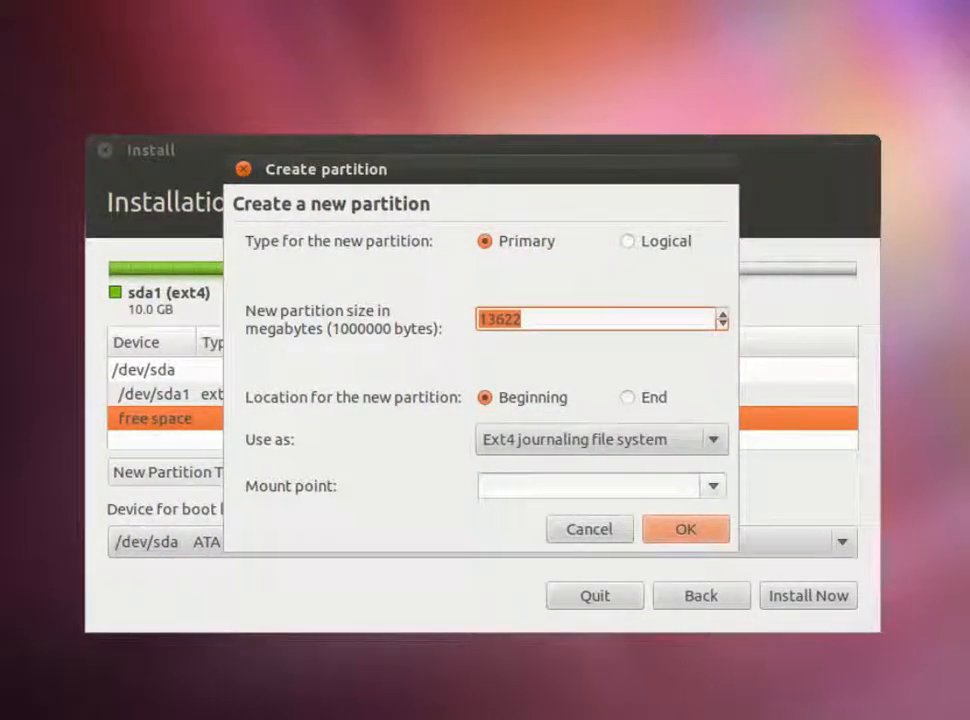
type("10000")
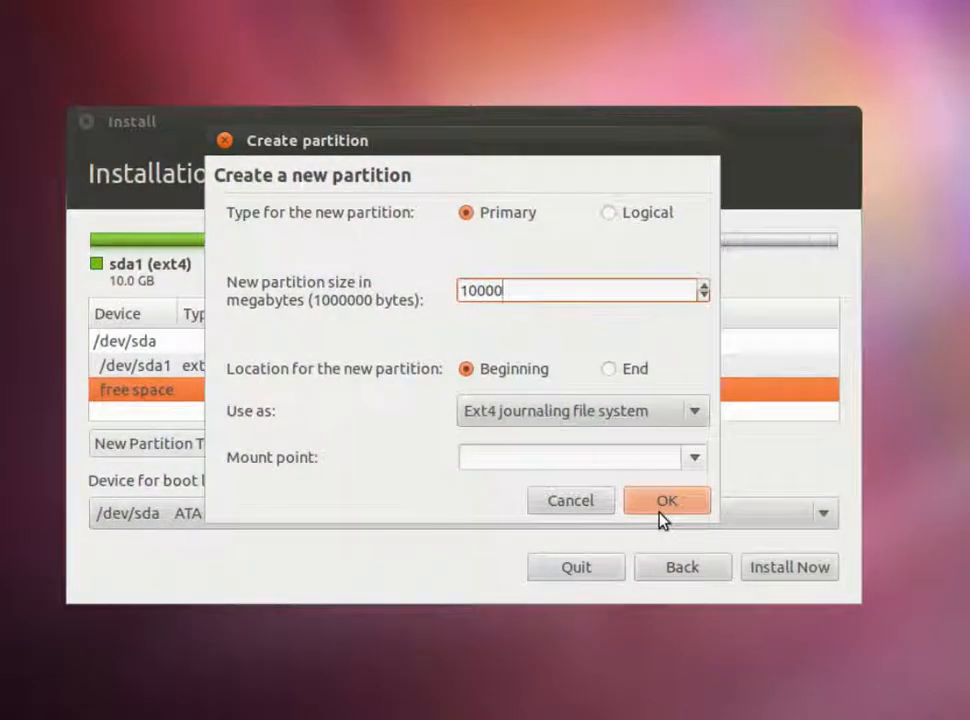
left_click(660, 512)
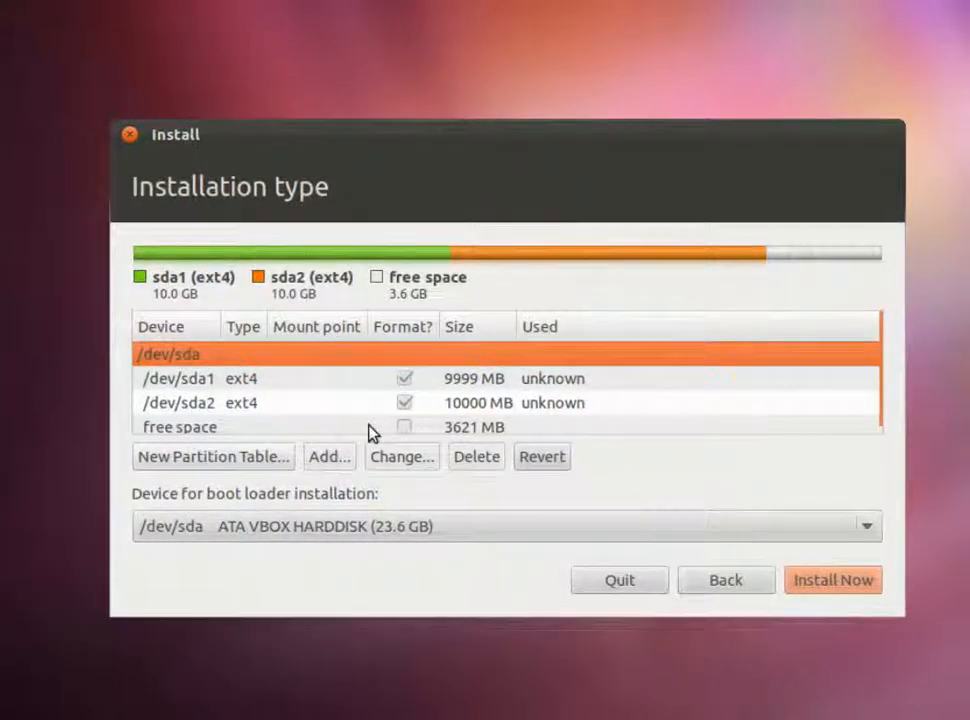
Create a logical partition from all the remaining free space and use it as swap area.
left_click(374, 427)
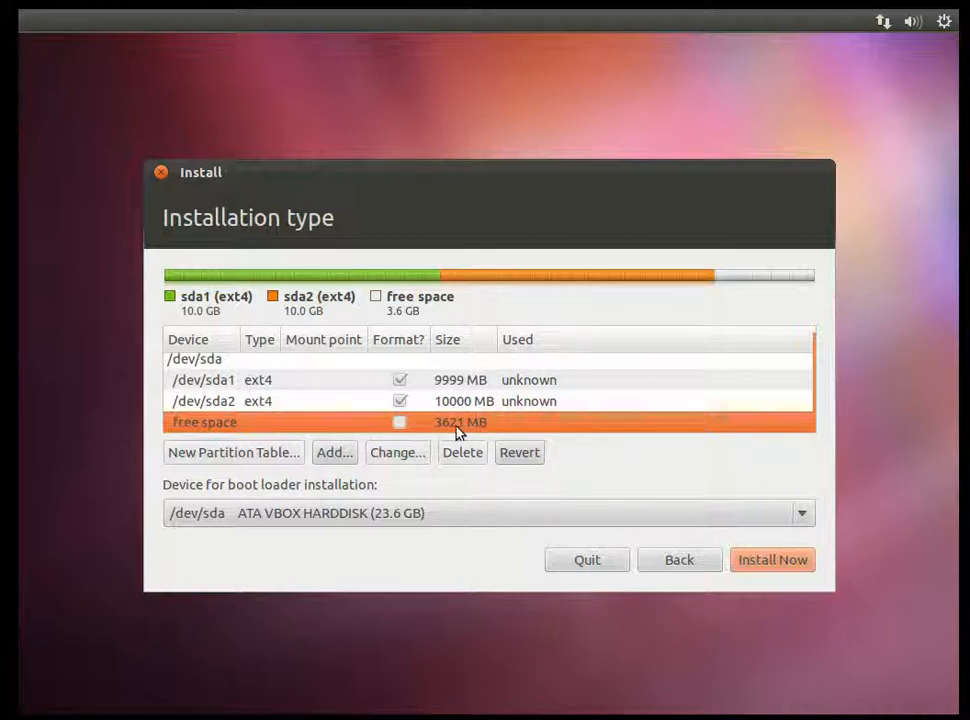
left_click(333, 453)
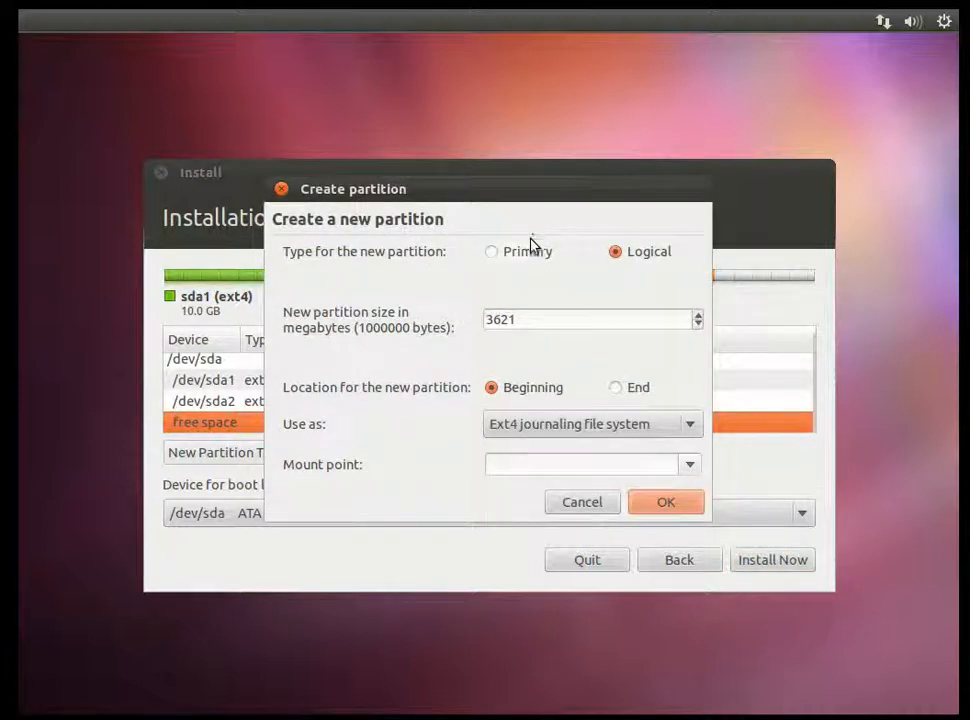
left_click(548, 321)
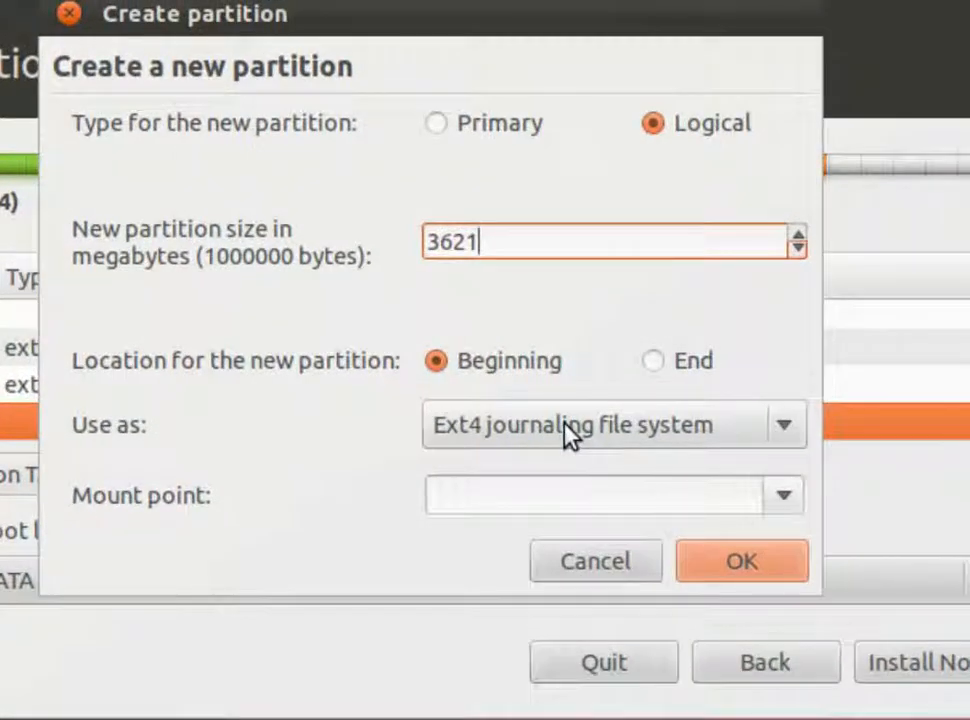
left_click(565, 425)
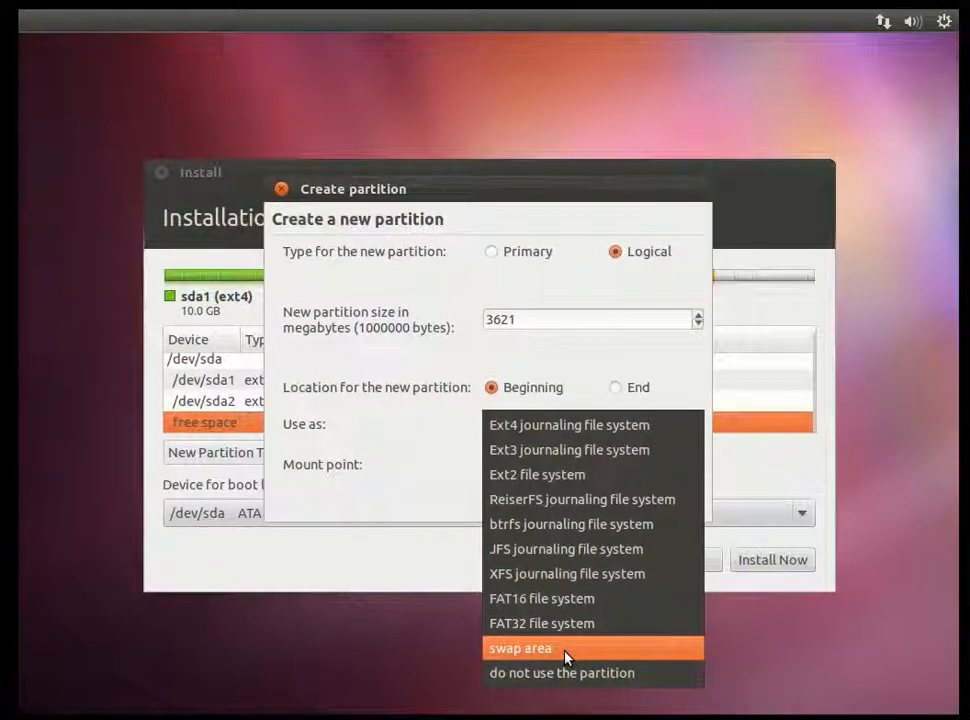
left_click(566, 657)
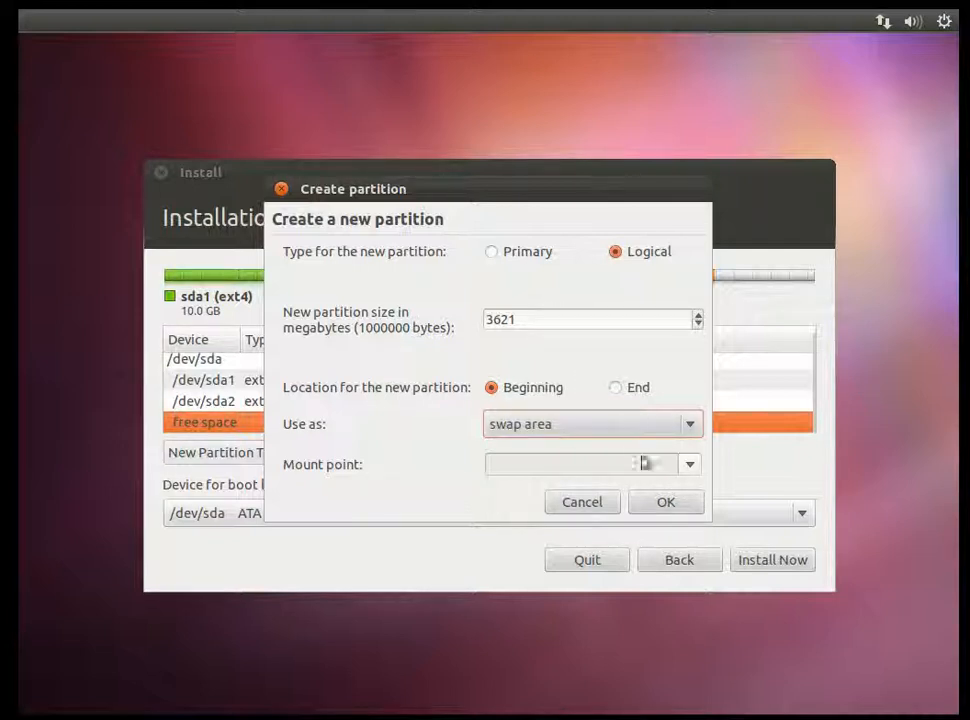
left_click(654, 503)
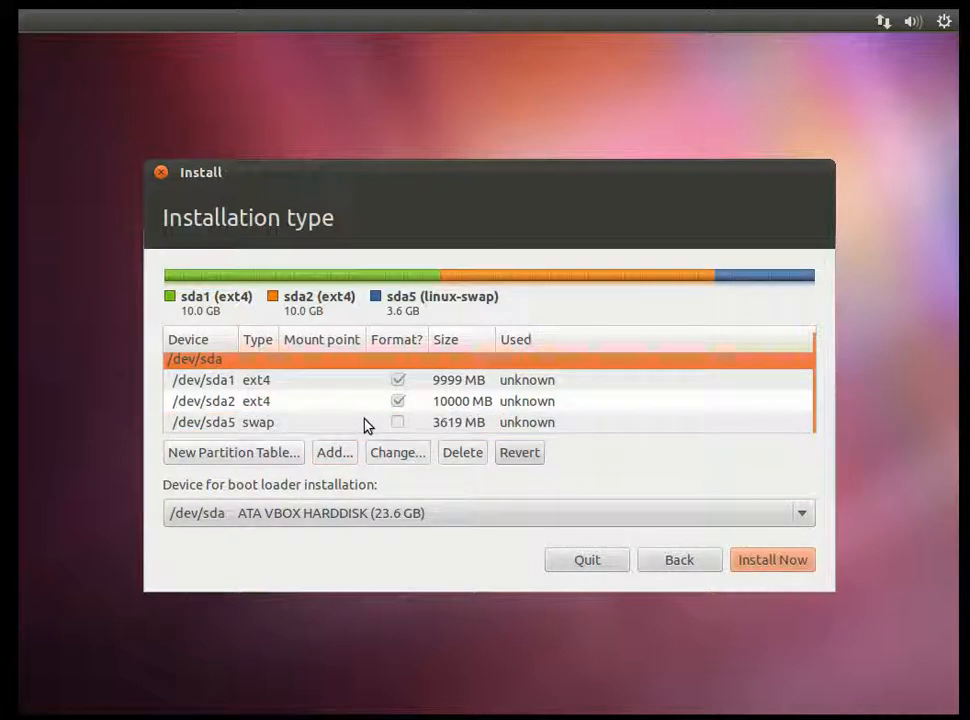
Edit partition /dev/sda1 and set its mount point to /, keeping Ext4 journaling file system.
left_click(367, 424)
left_click(332, 386)
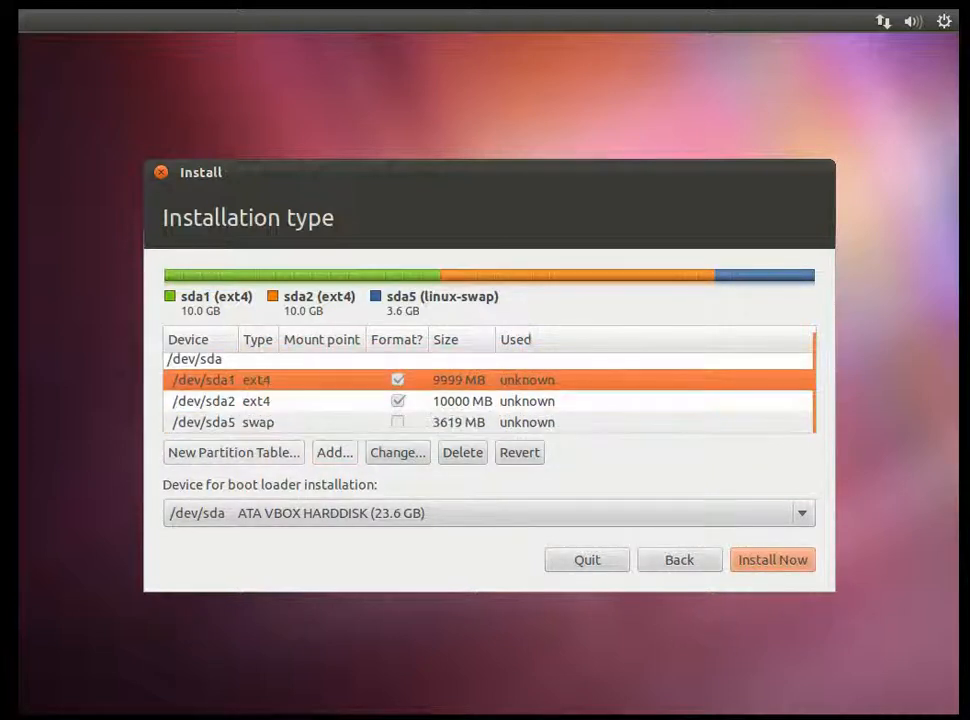
left_click(332, 403)
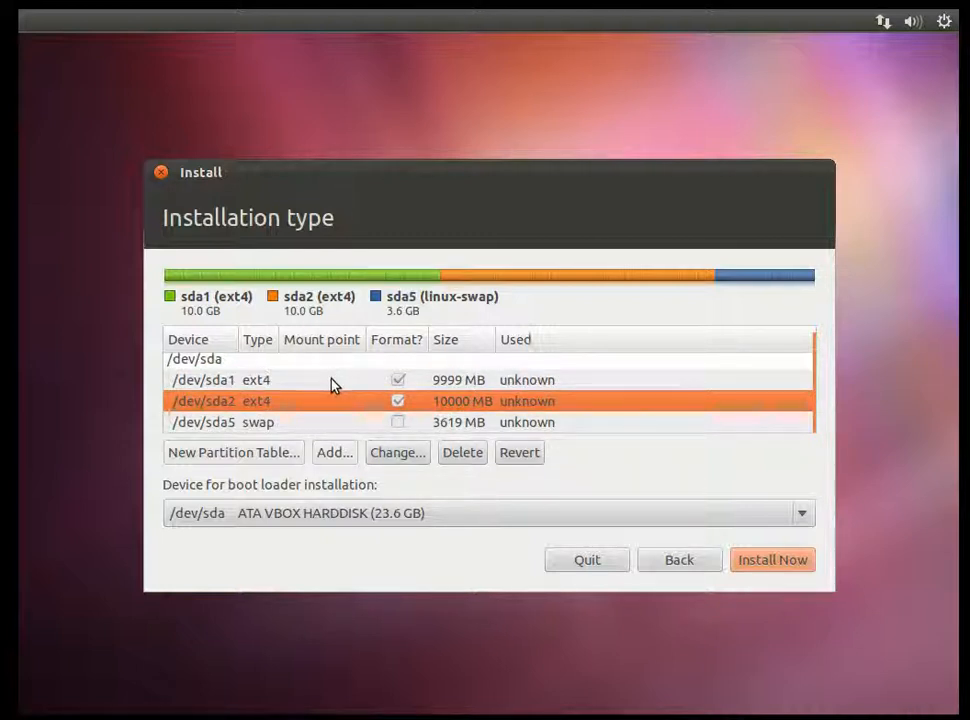
left_click(240, 382)
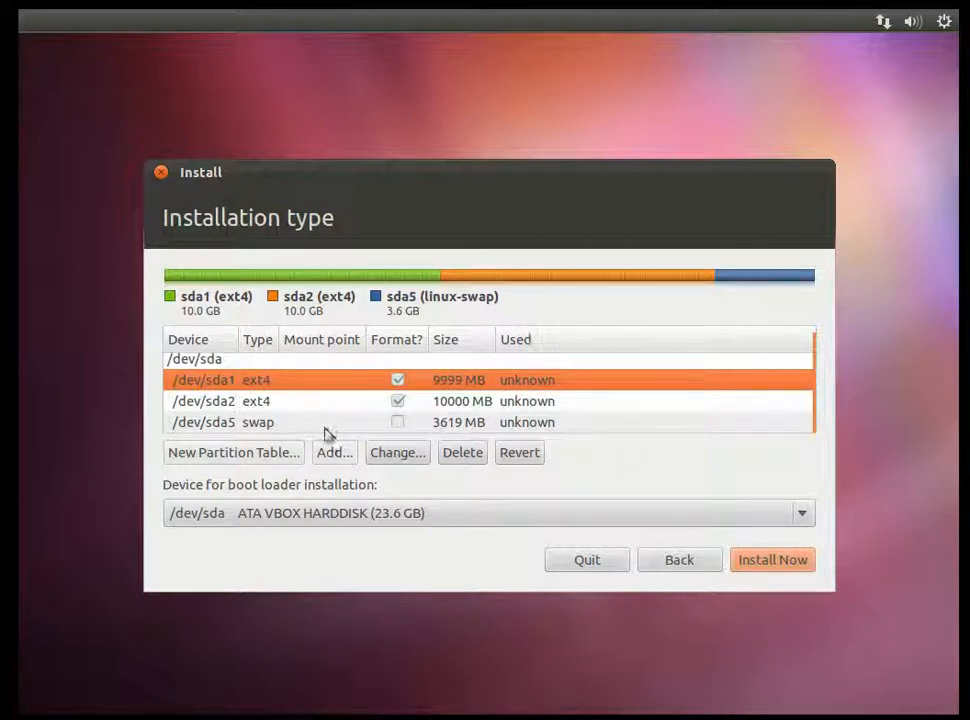
left_click(394, 459)
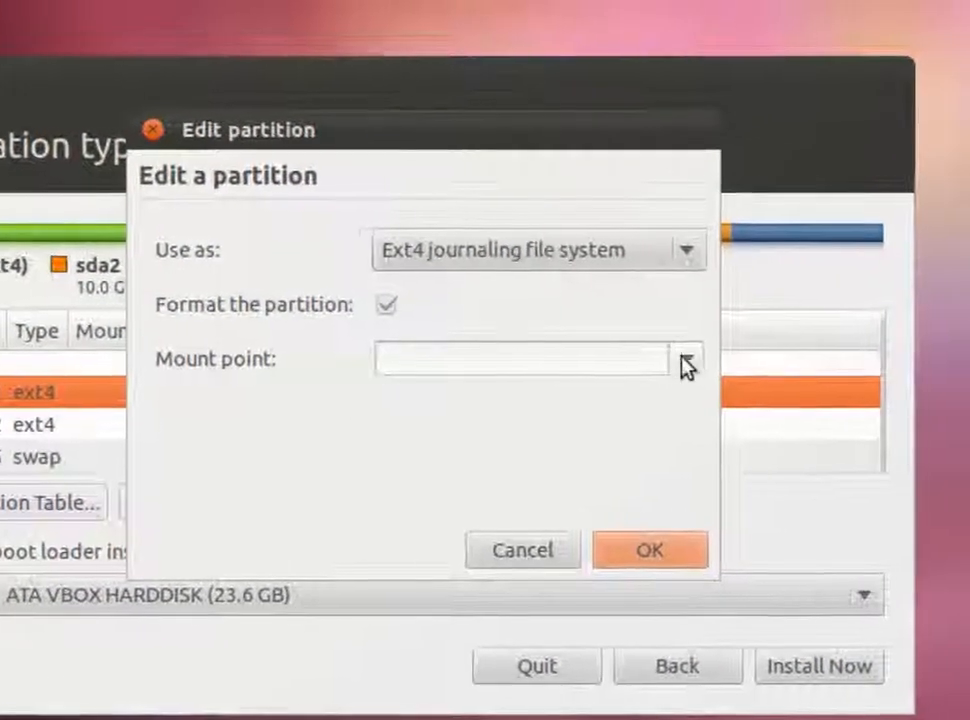
left_click(684, 359)
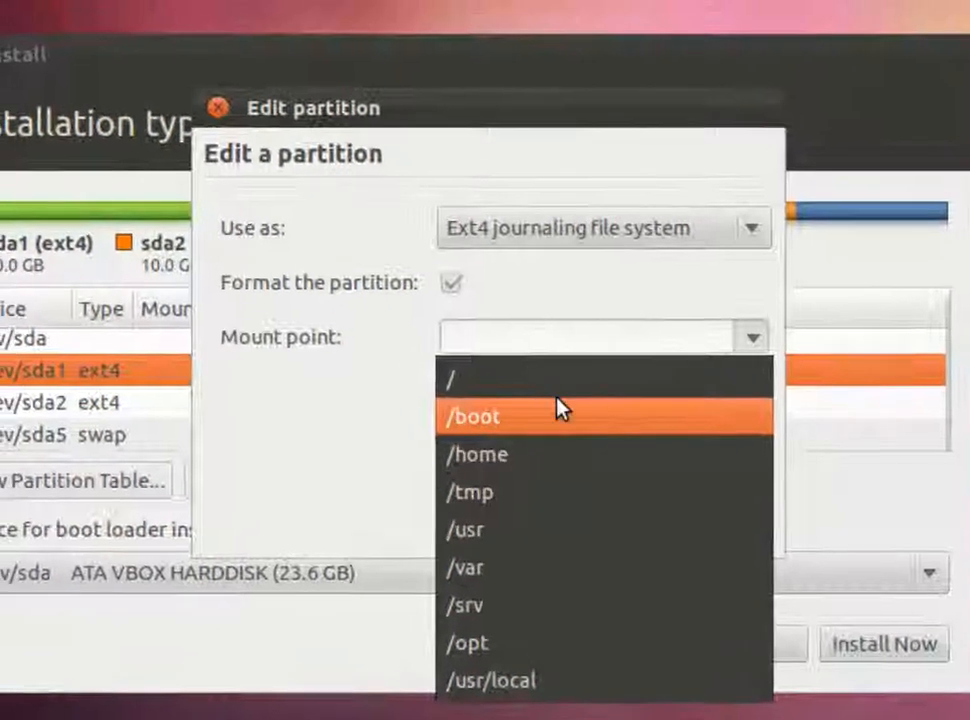
left_click(553, 397)
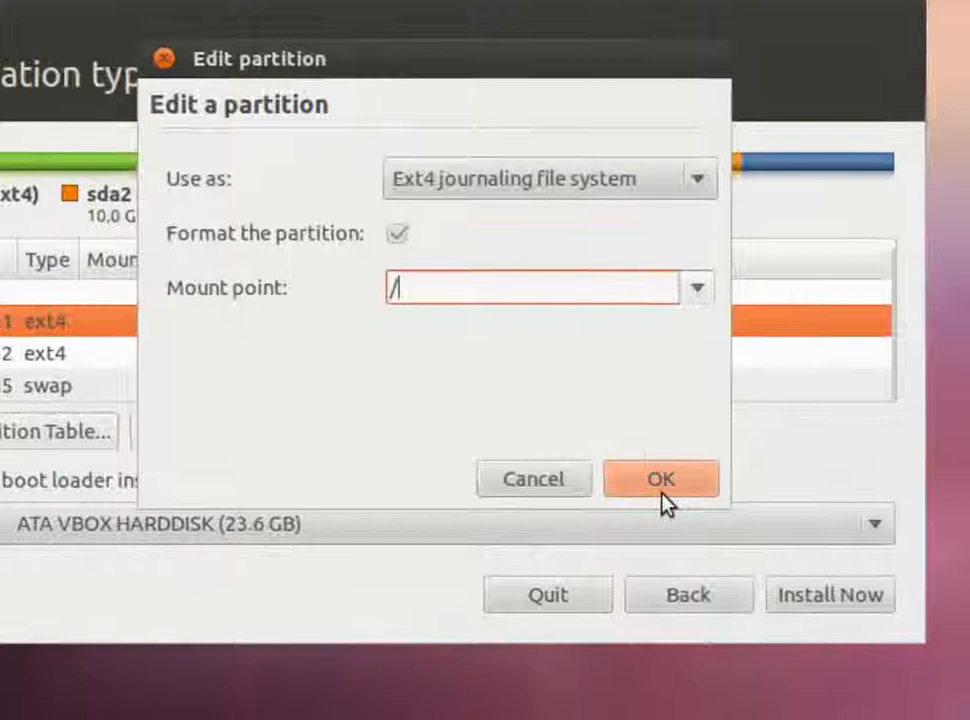
left_click(680, 540)
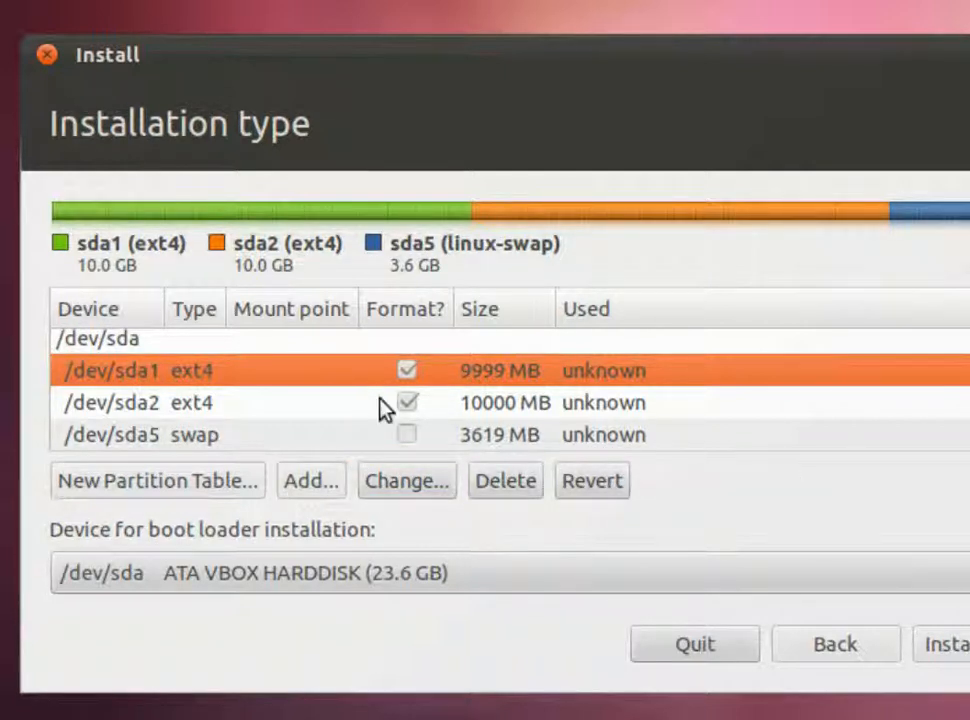
left_click(350, 372)
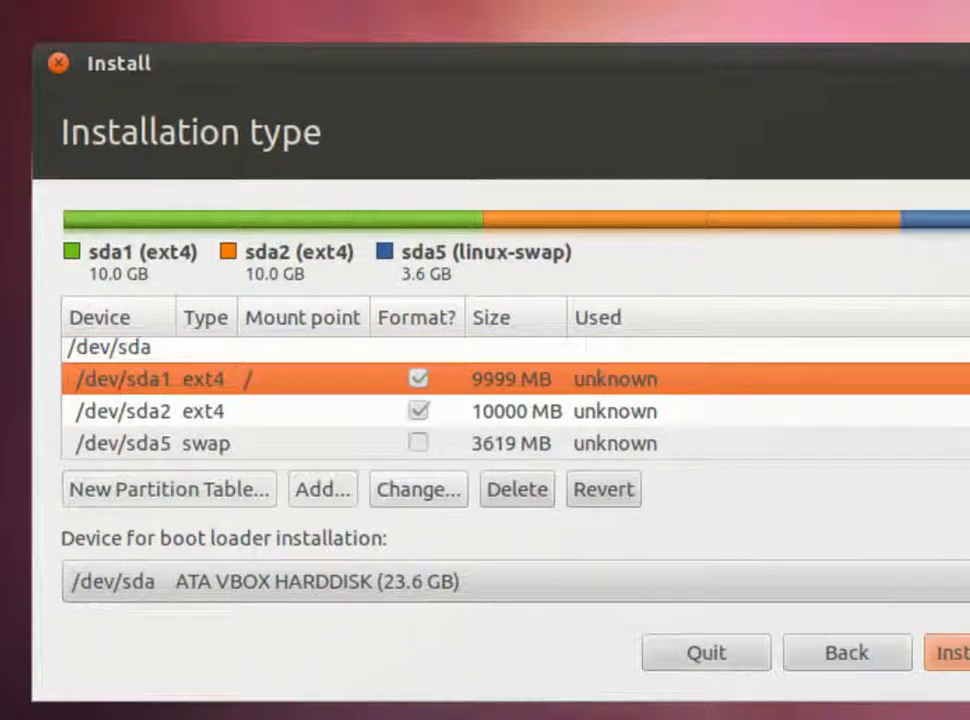
left_click(340, 402)
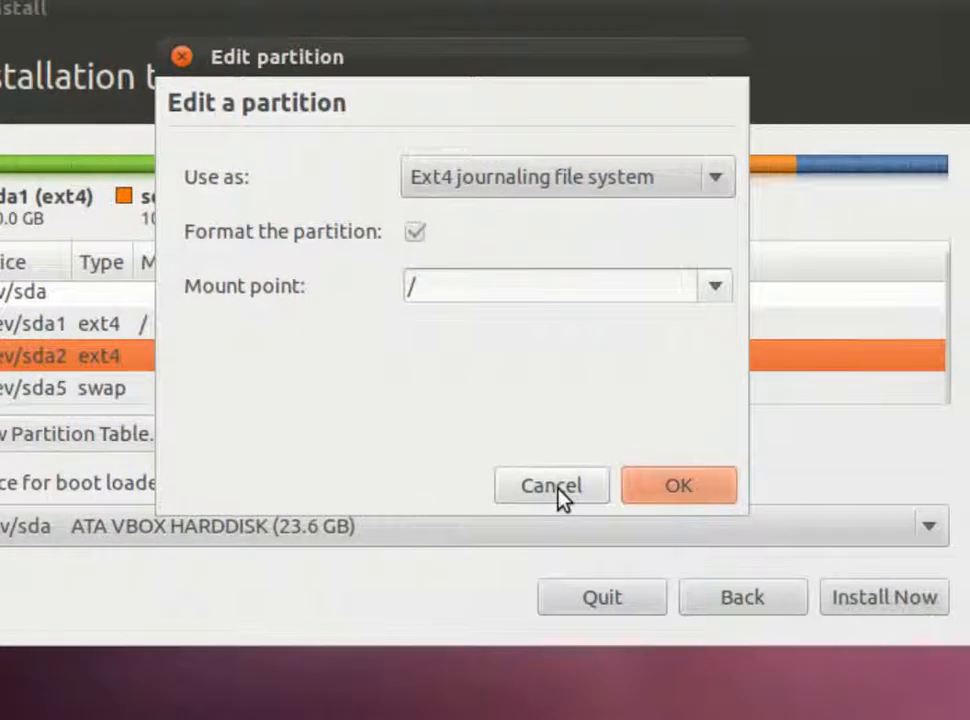
left_click(520, 553)
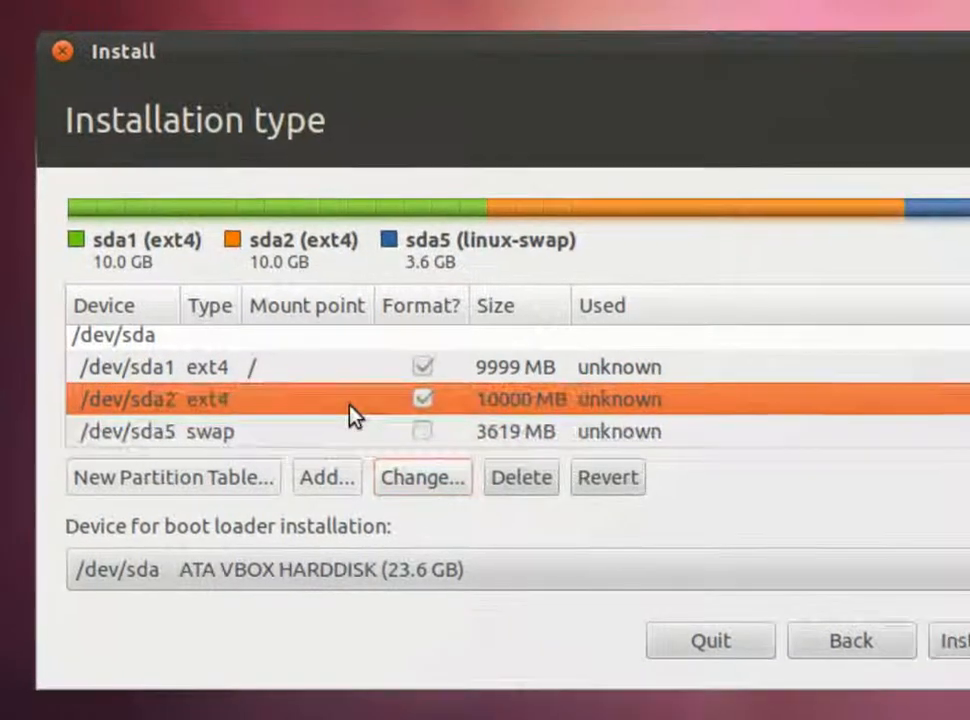
Try /home as the mount point of /dev/sda2, clear the mount point again and accept the partition settings.
left_click(342, 422)
left_click(345, 402)
left_click(395, 452)
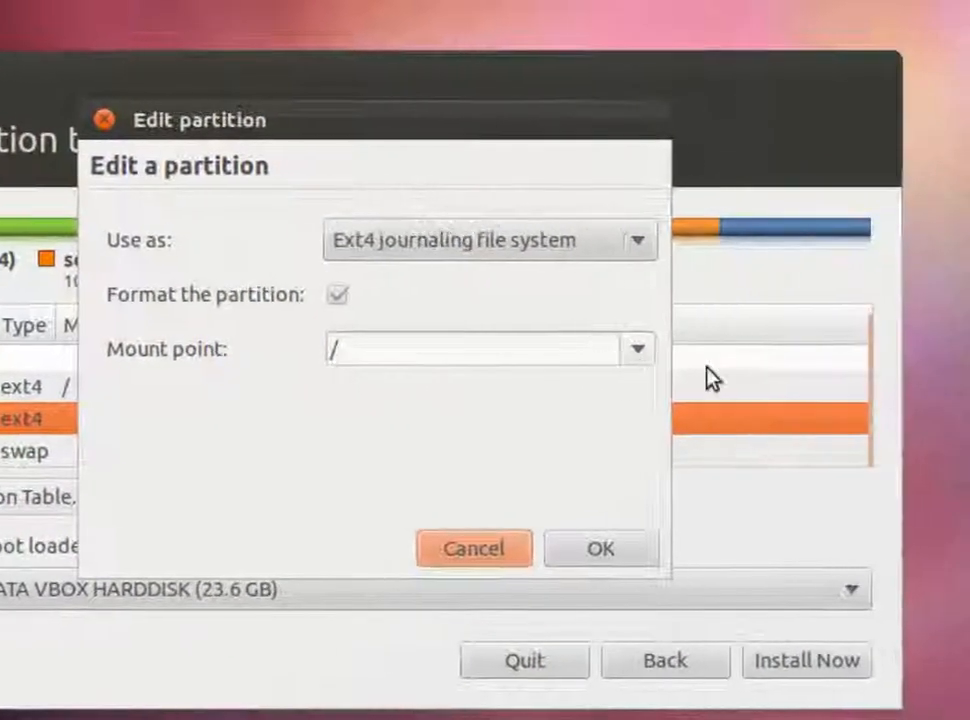
left_click(770, 346)
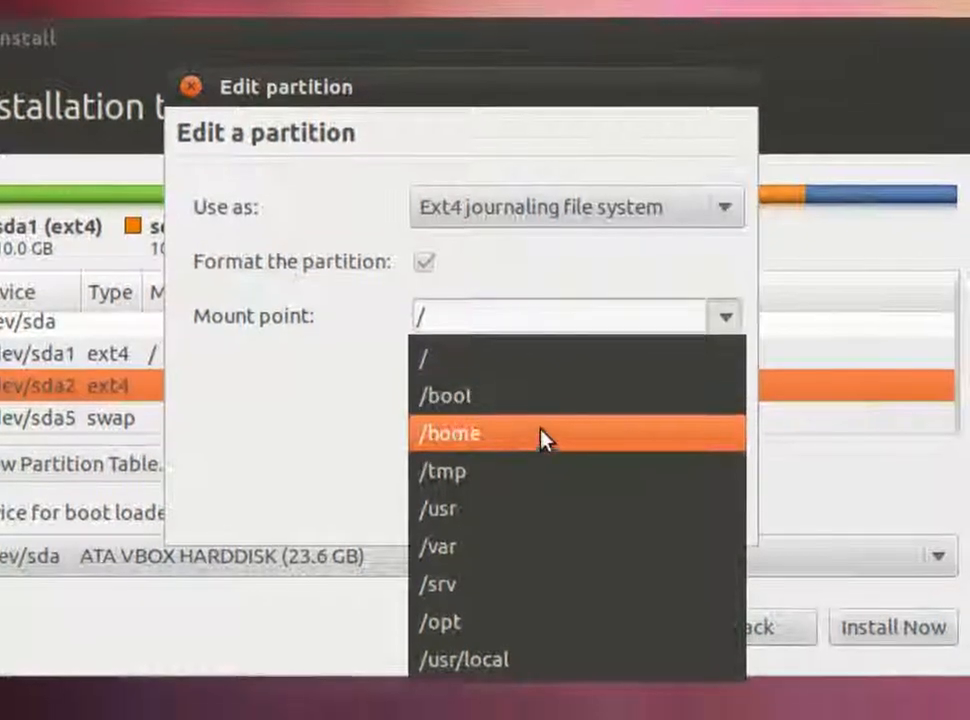
left_click(528, 438)
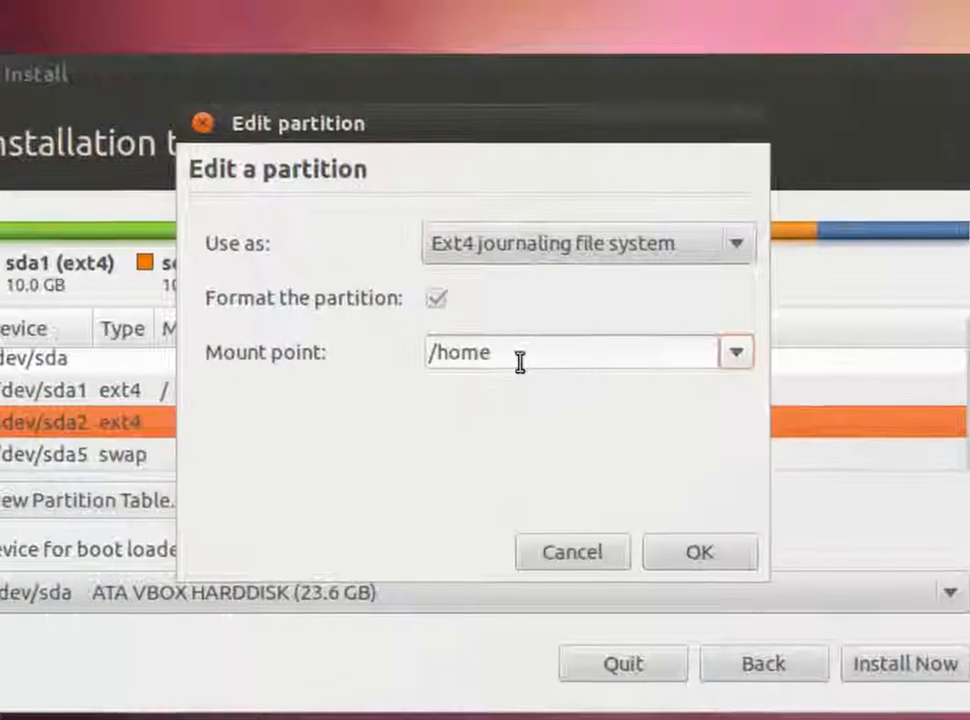
left_click_drag(508, 326, 267, 297)
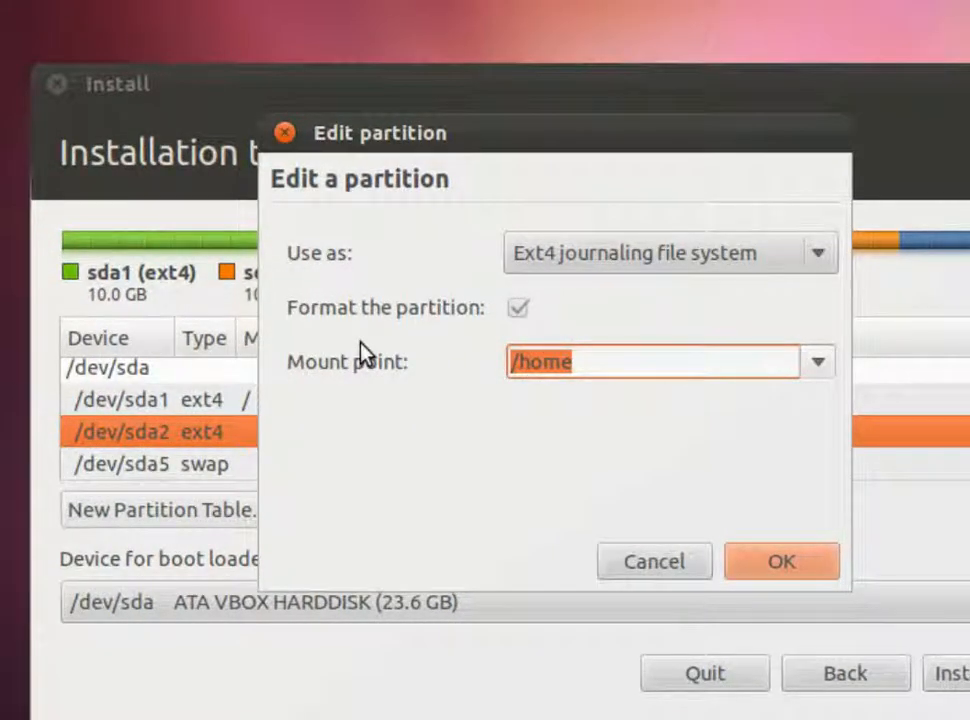
key("BackSpace")
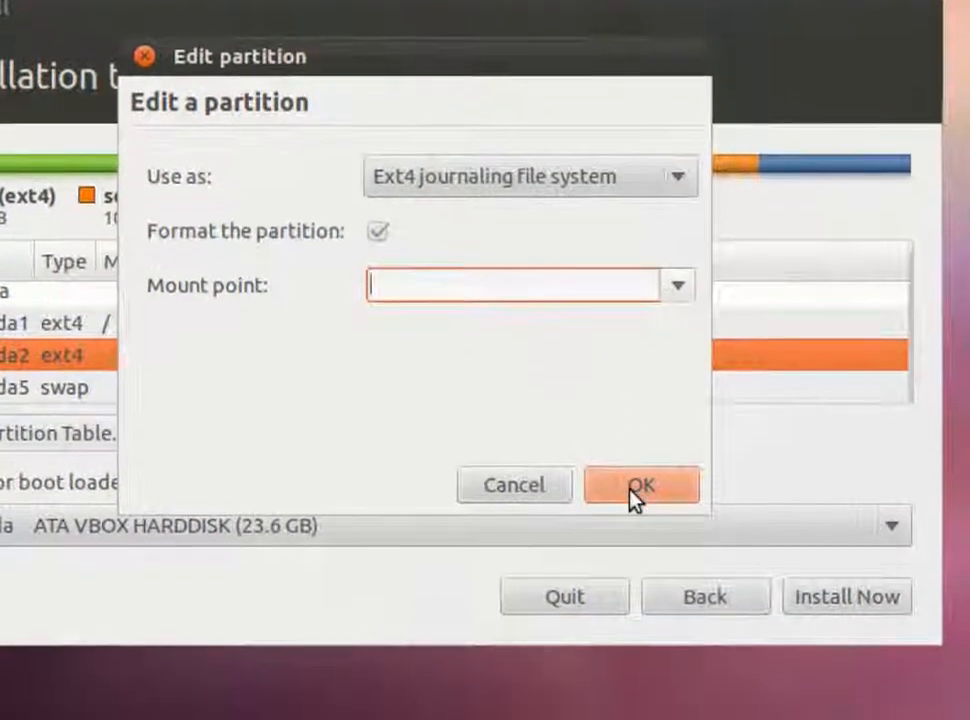
left_click(645, 562)
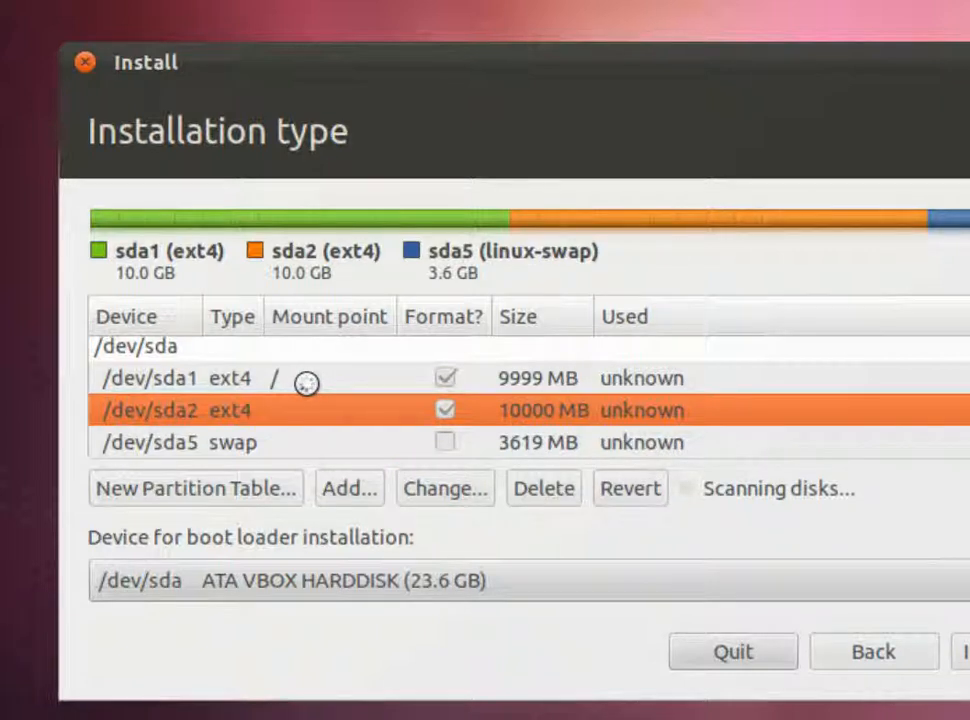
Select /dev/sda1 and start the installation with the configured partitions.
left_click(307, 384)
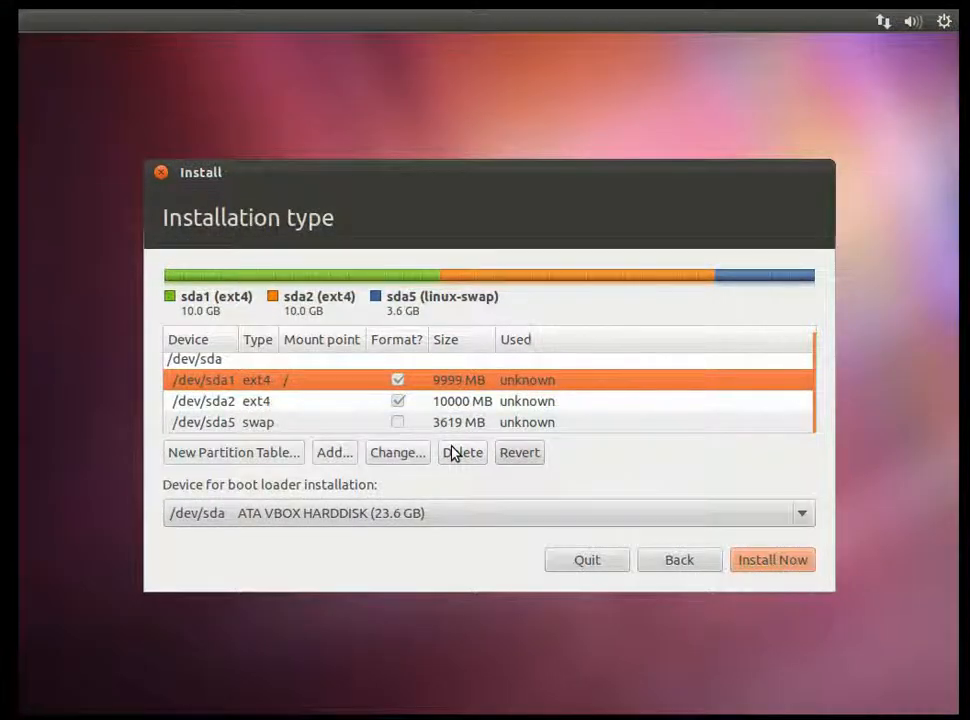
left_click(758, 562)
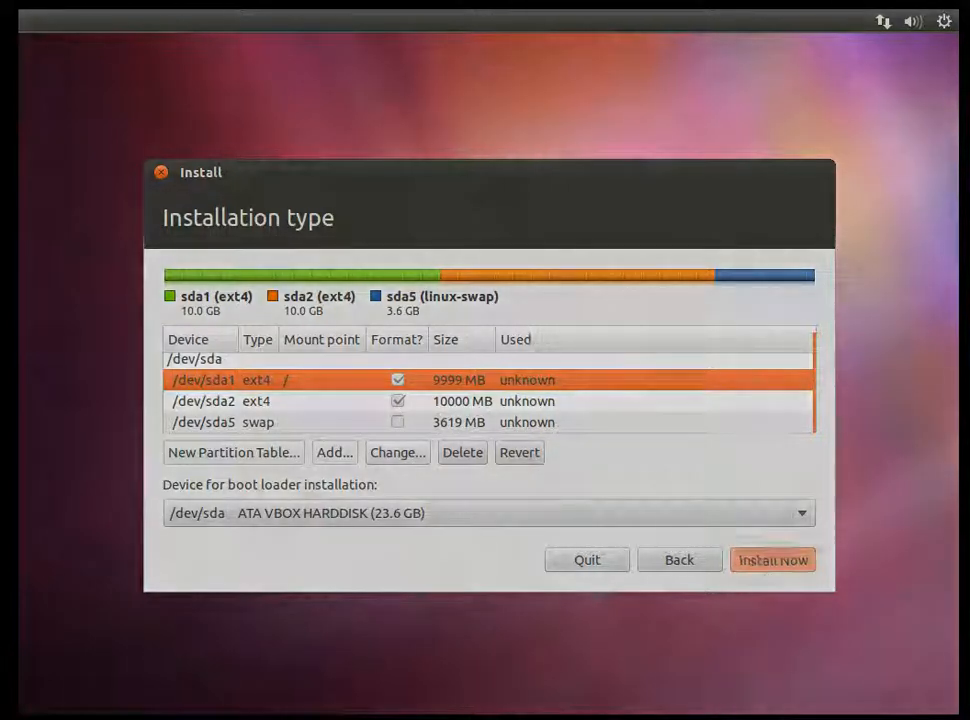